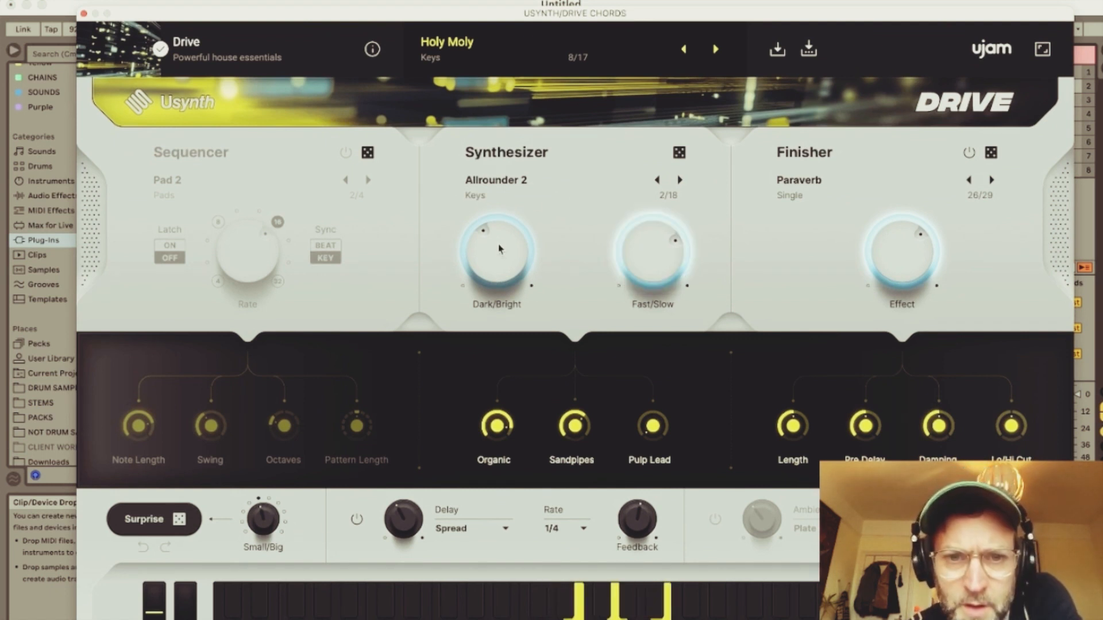
# Step: Turn Dark/Bright slightly darker, sweep Fast/Slow down and back up, and slightly increase the Finisher's Effect amount
pyautogui.moveTo(500, 252)
pyautogui.mouseDown()
pyautogui.moveTo(505, 192)
pyautogui.moveTo(510, 265)
pyautogui.mouseUp()
pyautogui.moveTo(655, 249); pyautogui.dragTo(655, 388)
pyautogui.moveTo(647, 274); pyautogui.dragTo(650, 138)
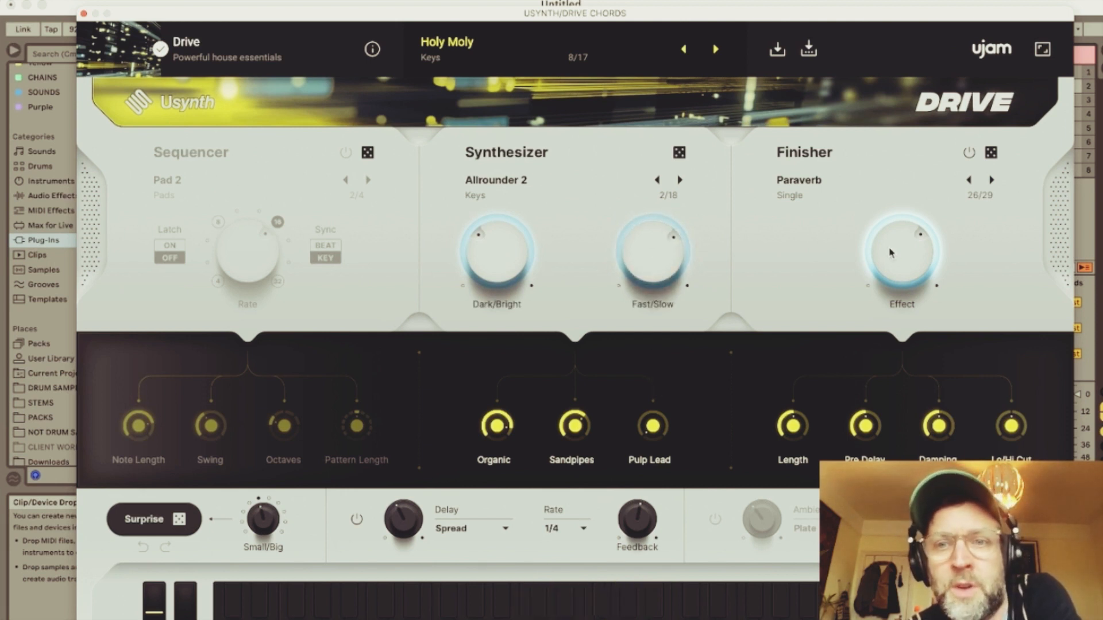
pyautogui.moveTo(889, 250); pyautogui.dragTo(889, 238)
# Step: Look through the Single effects offered for the Finisher without choosing a different one
pyautogui.click(804, 181)
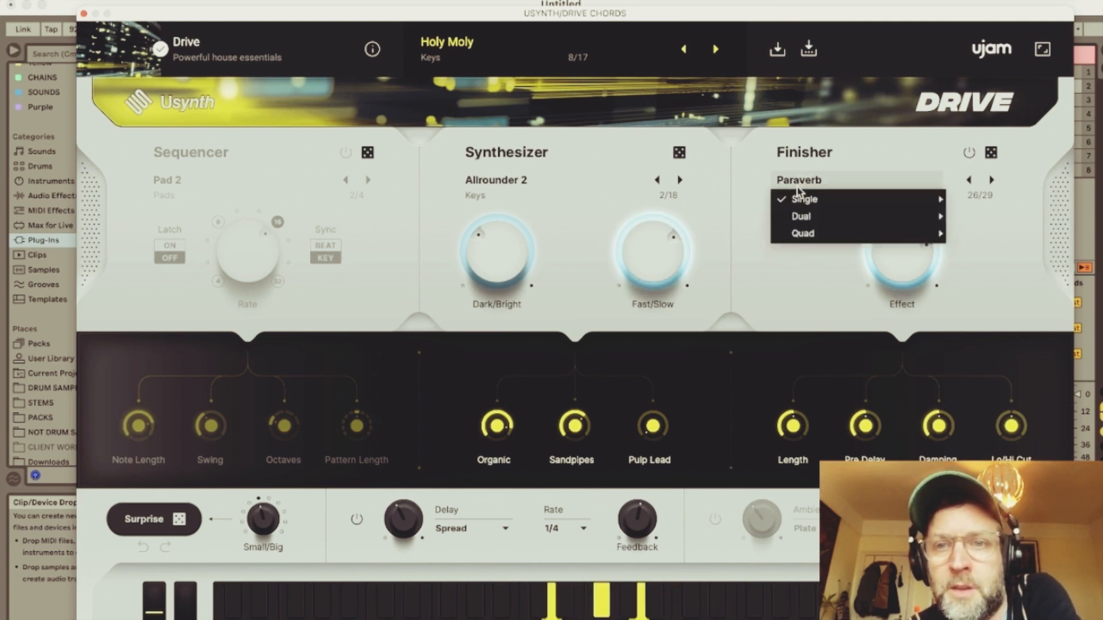
pyautogui.moveTo(804, 205)
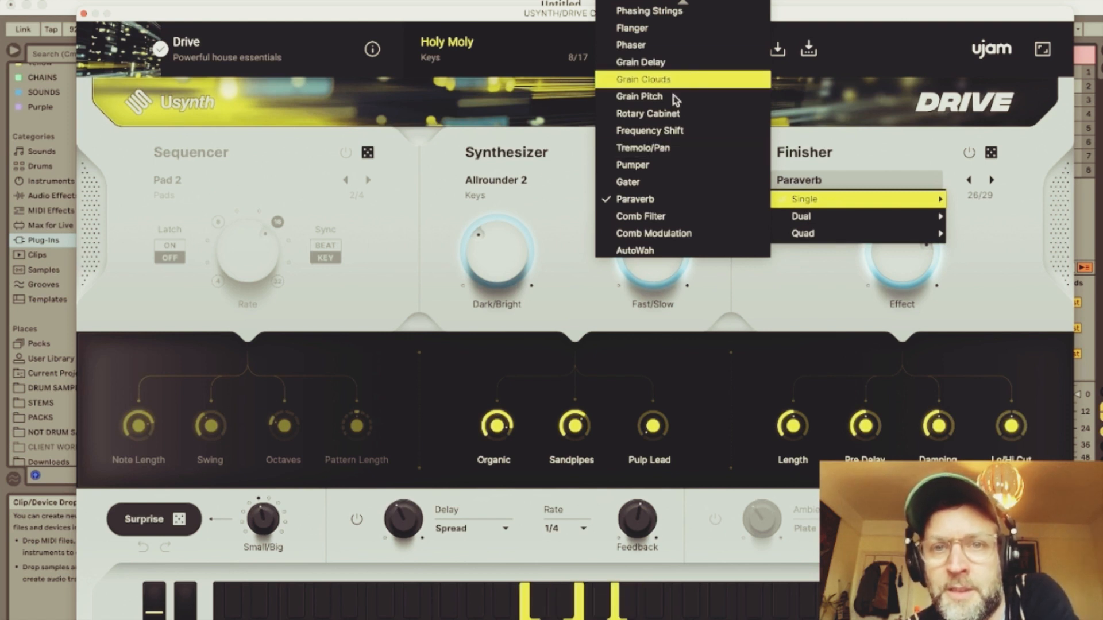
pyautogui.click(876, 141)
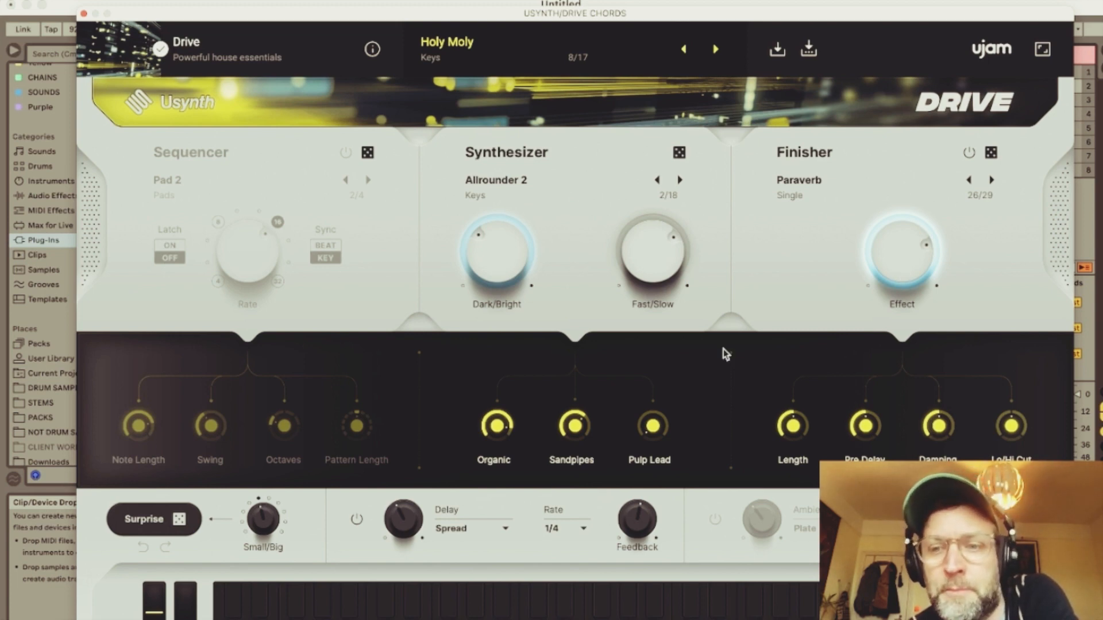
# Step: Close the Drive synth window and briefly play back the session
pyautogui.press('super+w')
pyautogui.press('space')
pyautogui.press('space')
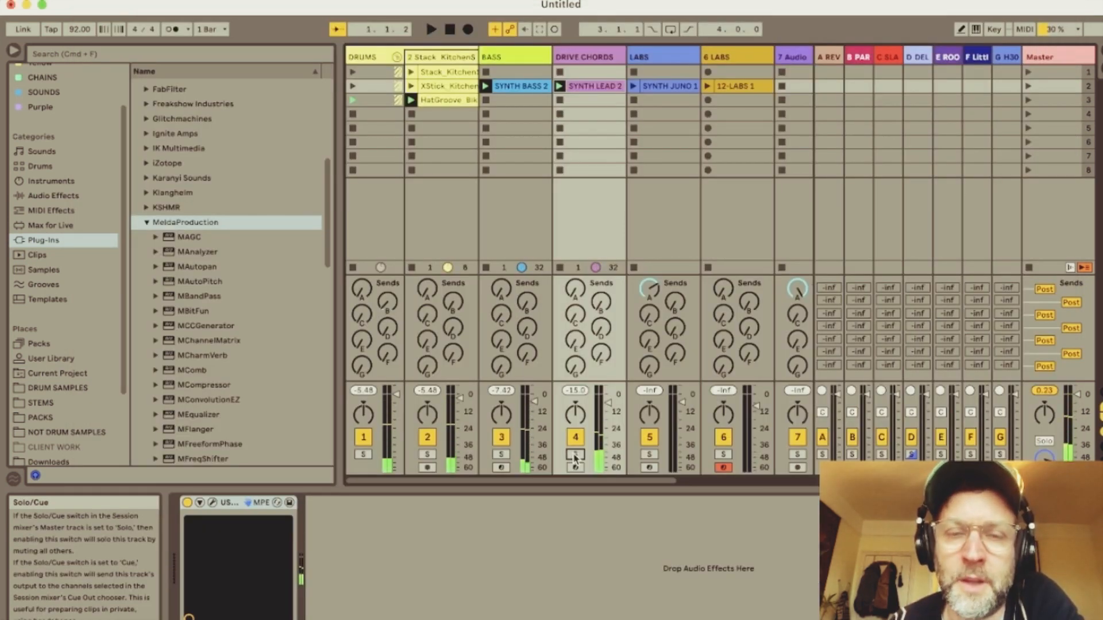
# Step: Open the LABS instrument on the LABS track and reposition its window
pyautogui.click(663, 86)
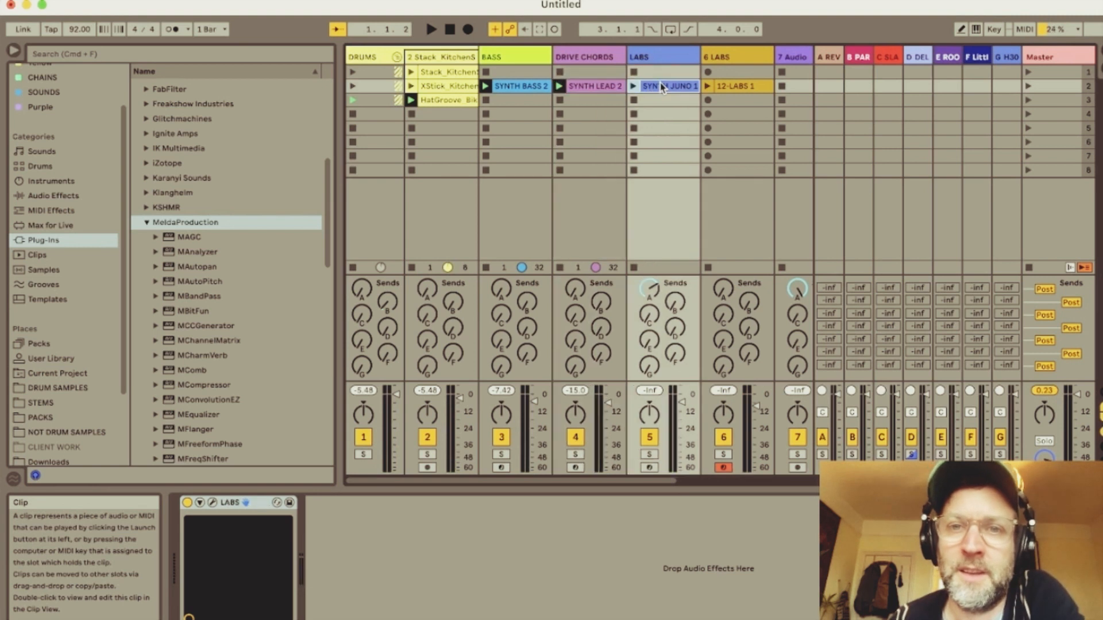
pyautogui.click(653, 59)
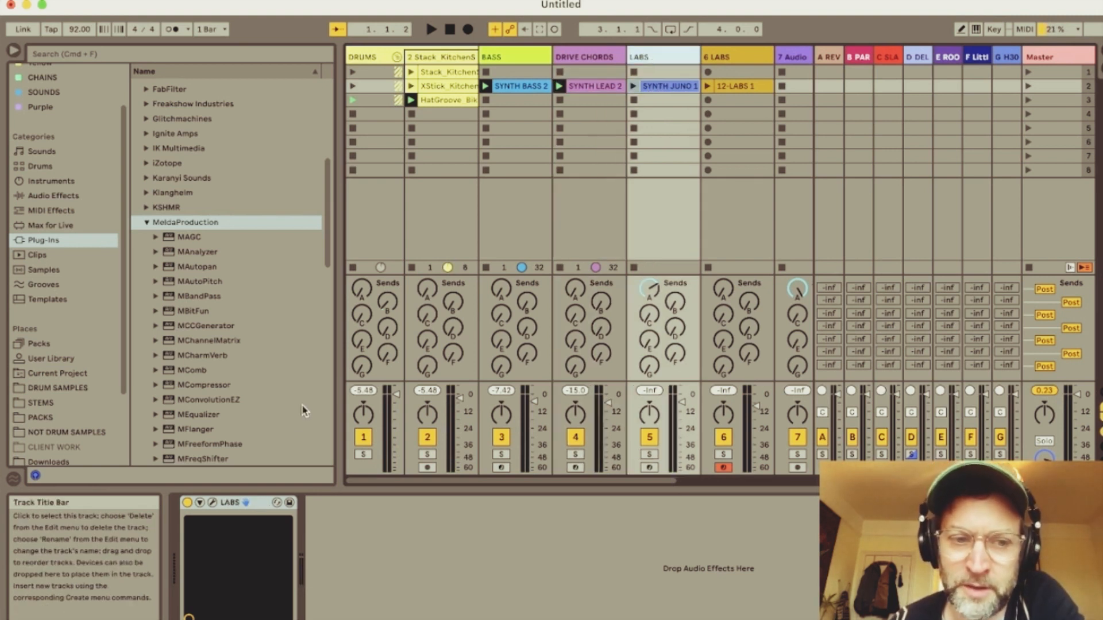
pyautogui.click(213, 503)
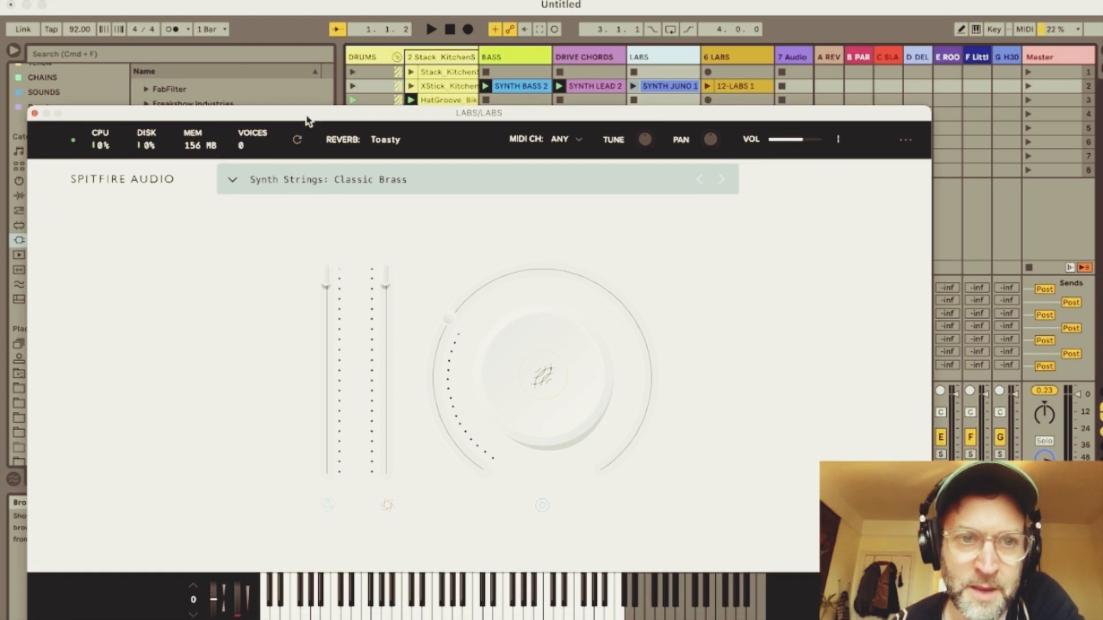
pyautogui.moveTo(307, 118); pyautogui.dragTo(348, 116)
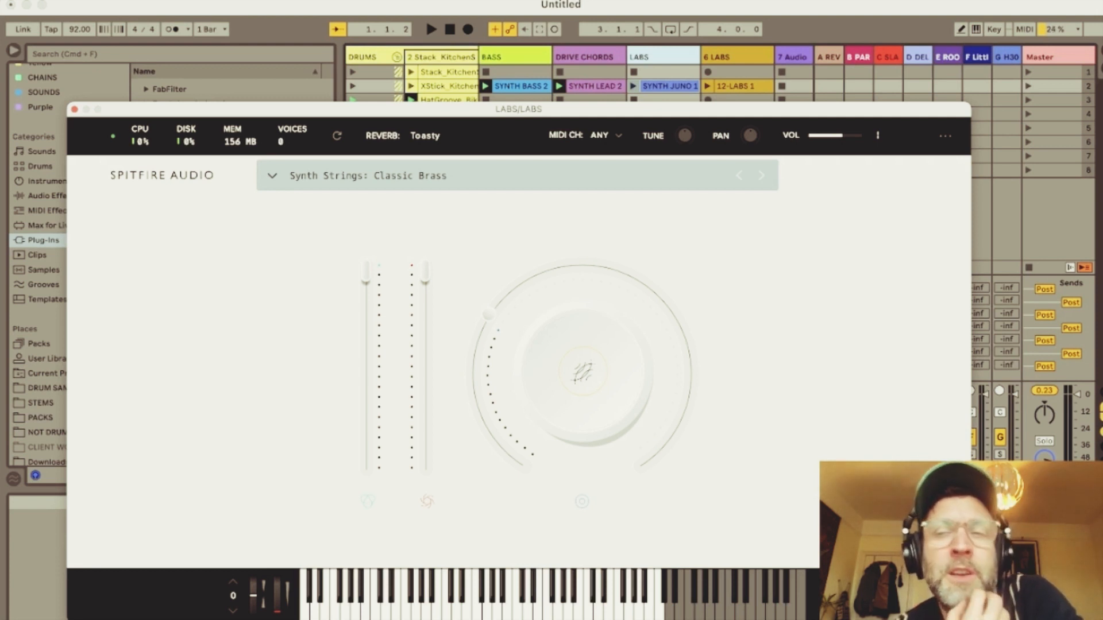
pyautogui.moveTo(406, 108); pyautogui.dragTo(451, 100)
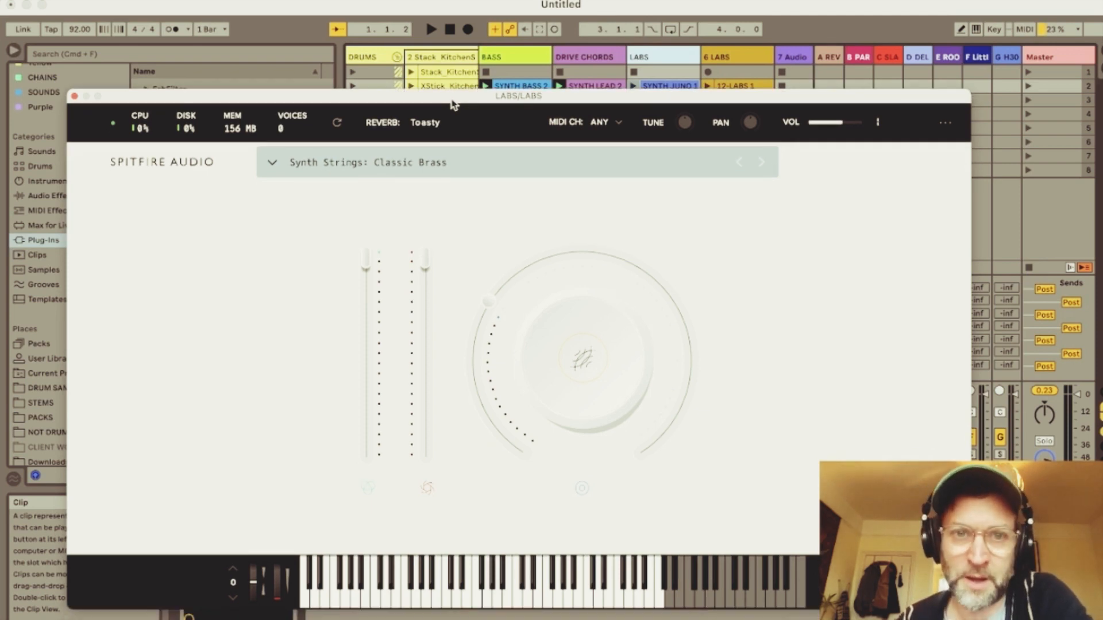
# Step: Search the computer for Spitfire Audio and launch that app
pyautogui.press('super+space')
pyautogui.write('SPIR')
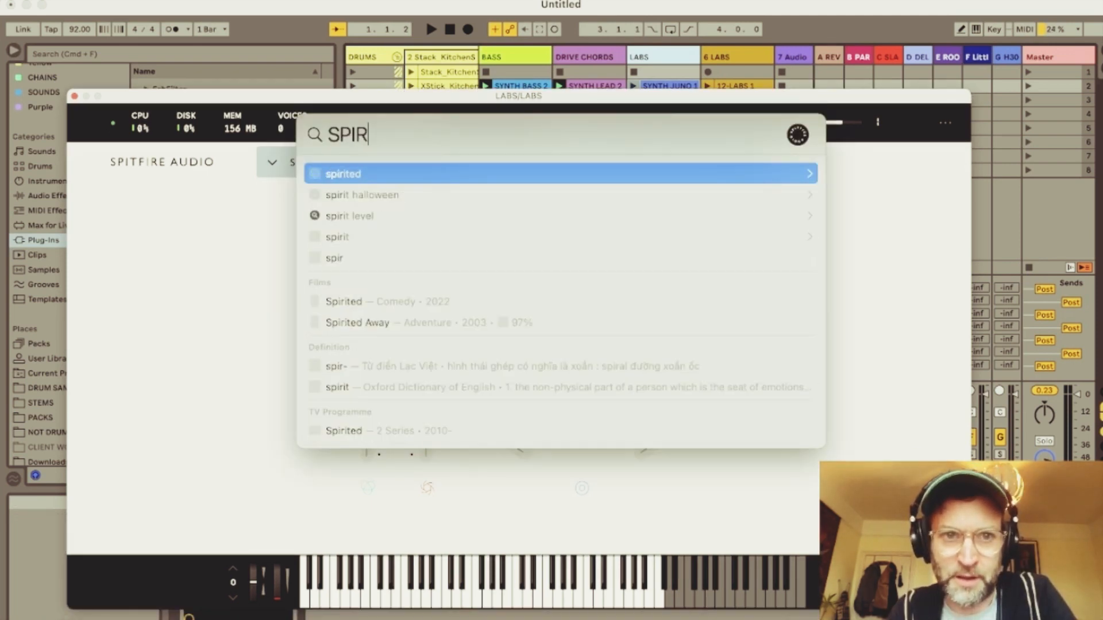
pyautogui.press('BackSpace')
pyautogui.write('Tfire Audio')
pyautogui.press('Return')
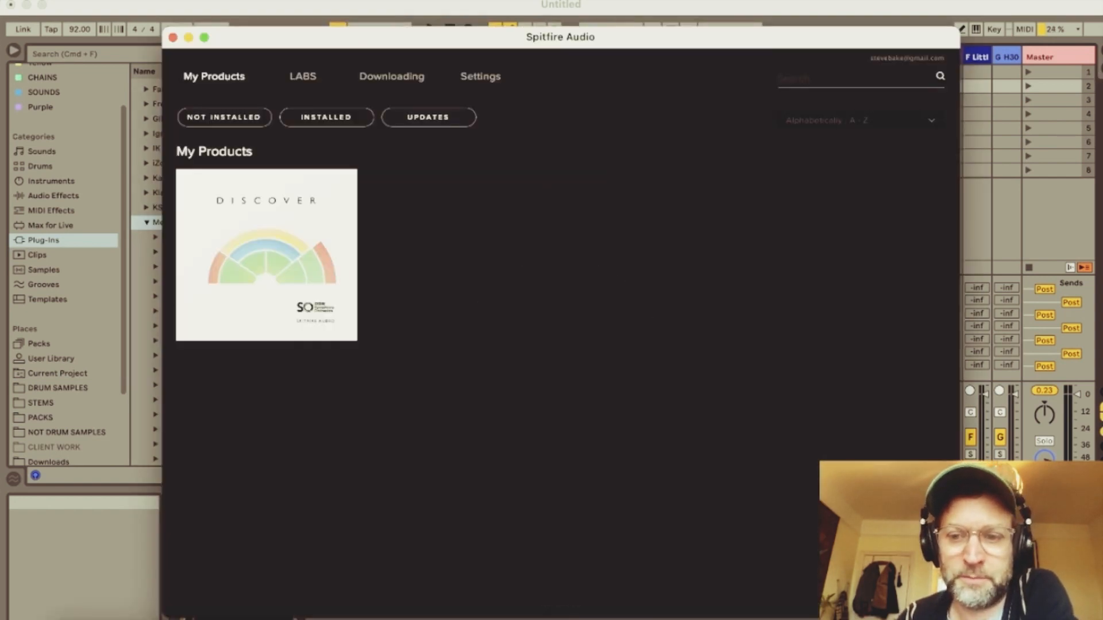
# Step: Examine the LABS catalogue to see which free instruments are available for installation
pyautogui.click(302, 76)
pyautogui.scroll(-4, 410, 323)
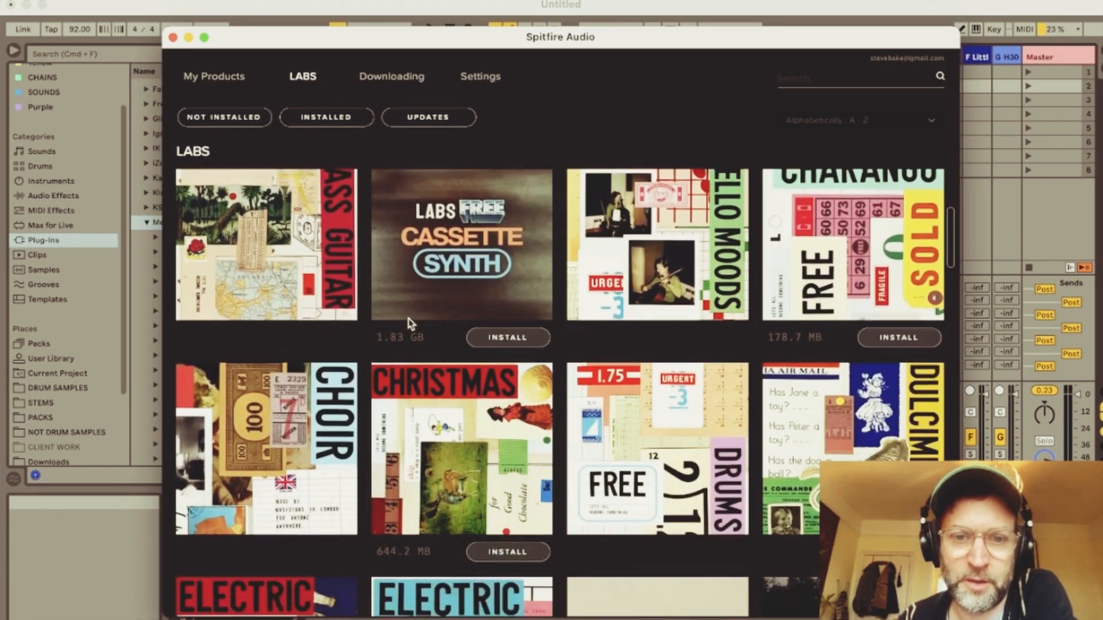
pyautogui.scroll(-10, 410, 324)
pyautogui.scroll(4, 432, 476)
pyautogui.scroll(-1, 432, 475)
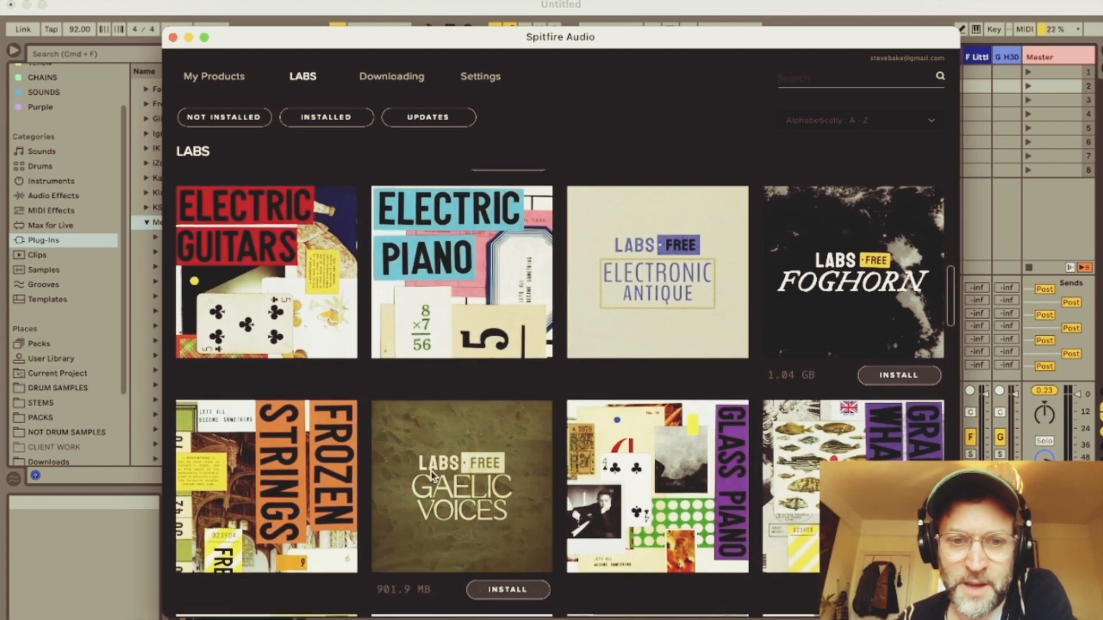
pyautogui.scroll(-1, 432, 475)
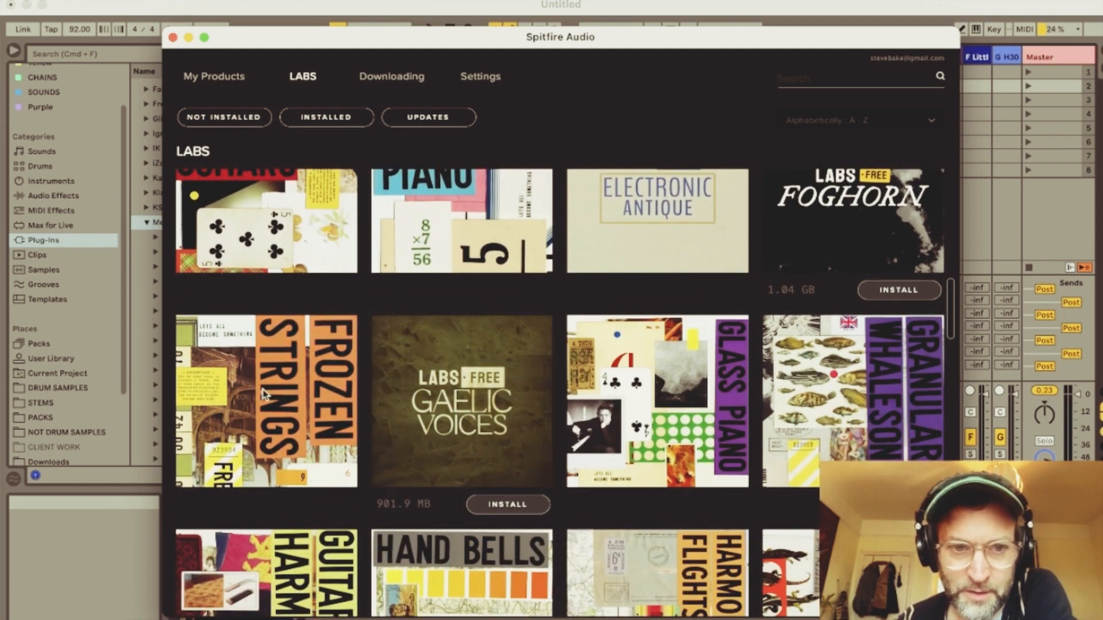
pyautogui.scroll(-1, 281, 402)
pyautogui.scroll(12, 663, 350)
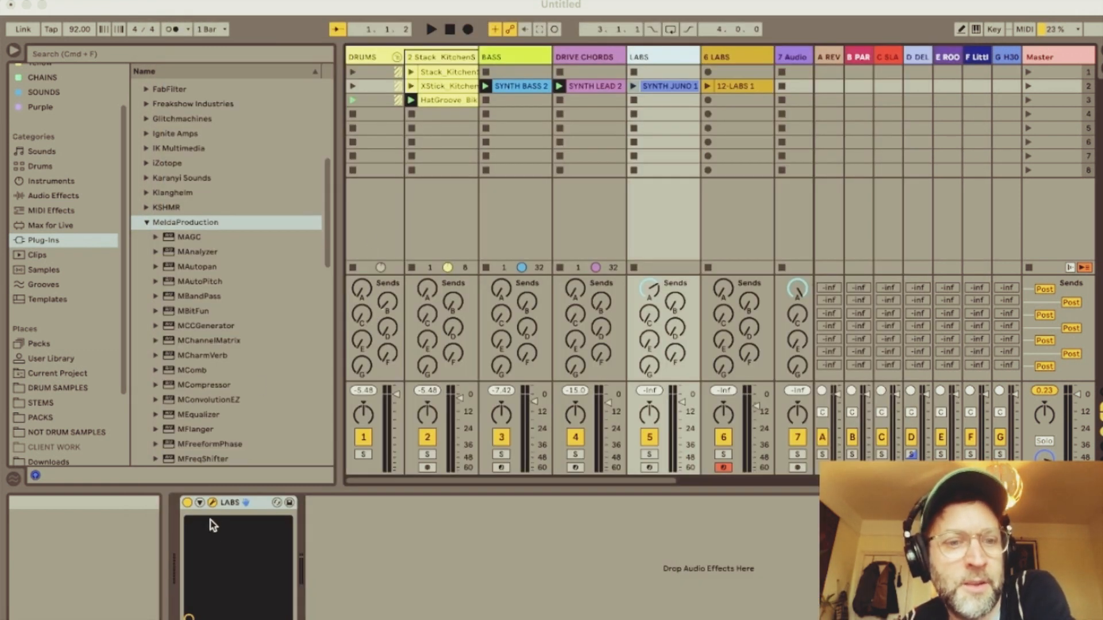
# Step: Show the LABS instrument window again in Ableton Live and close it
pyautogui.click(213, 508)
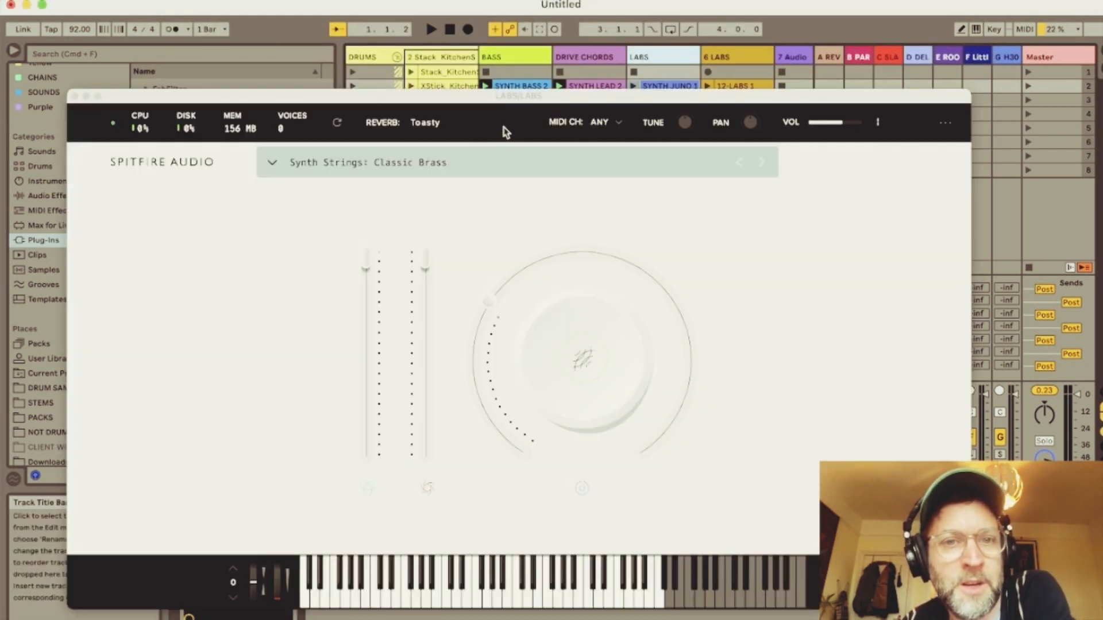
pyautogui.click(74, 96)
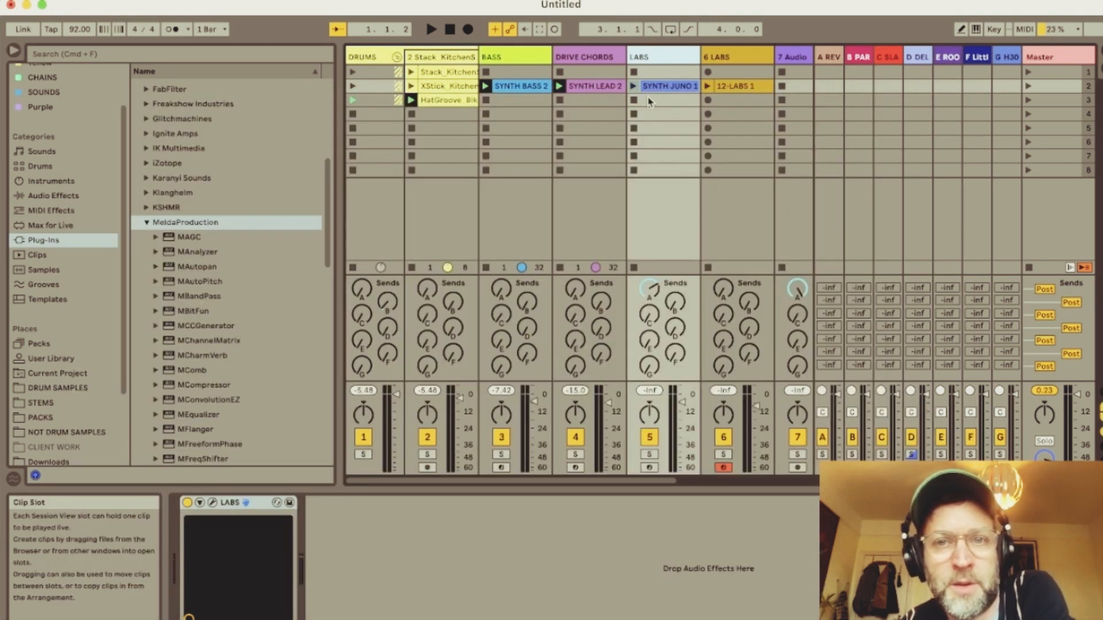
# Step: Launch the SYNTH JUNO 1 clip, adjusting the LABS track's volume and turning up its send A
pyautogui.click(634, 86)
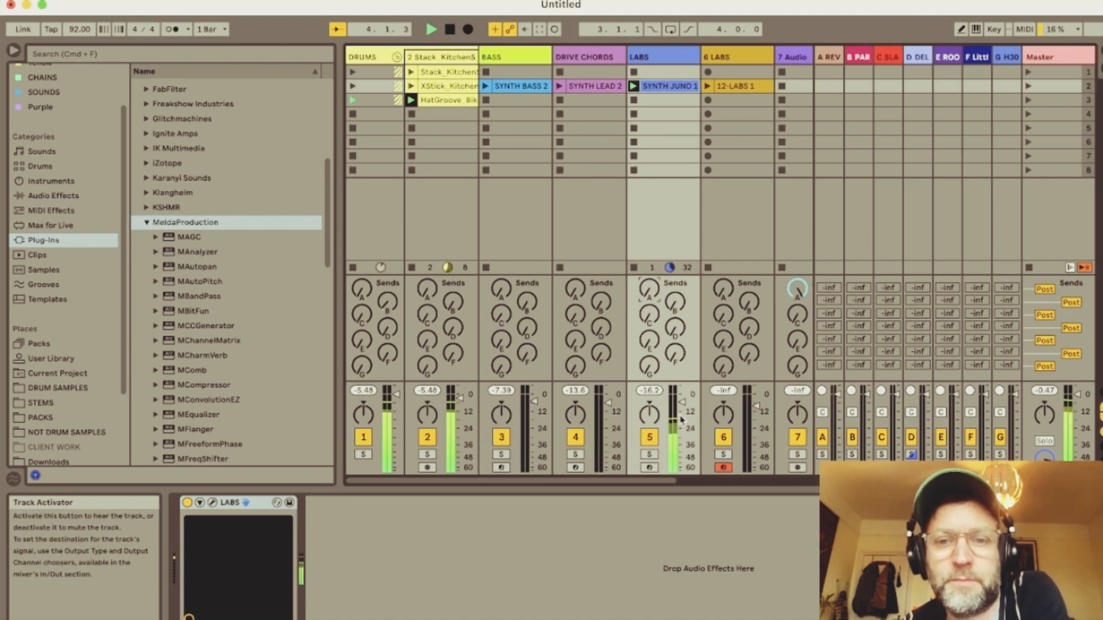
pyautogui.moveTo(681, 420); pyautogui.dragTo(682, 399)
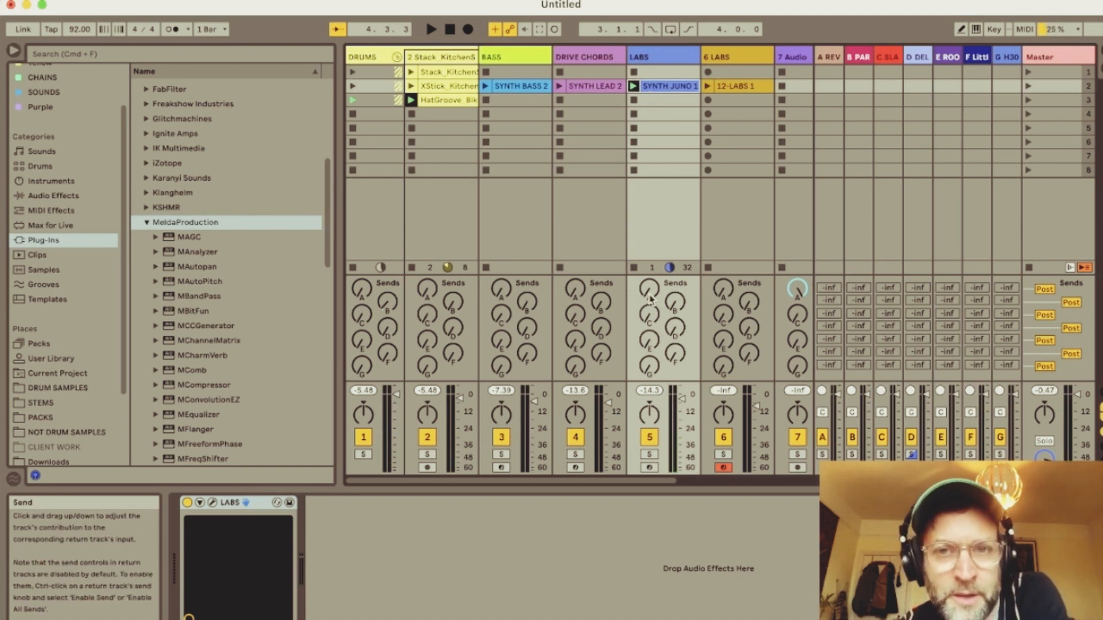
pyautogui.moveTo(650, 297); pyautogui.dragTo(650, 255)
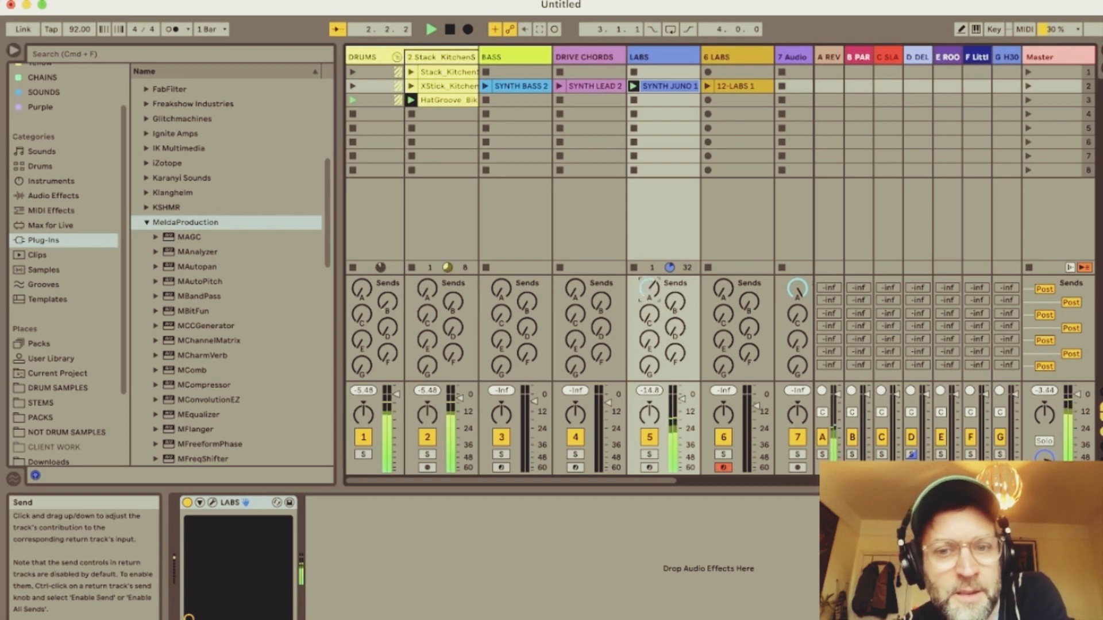
# Step: Open TAL Reverb 4 on return track A and set Diffuse to about 81% and Damp to about 23%
pyautogui.click(826, 74)
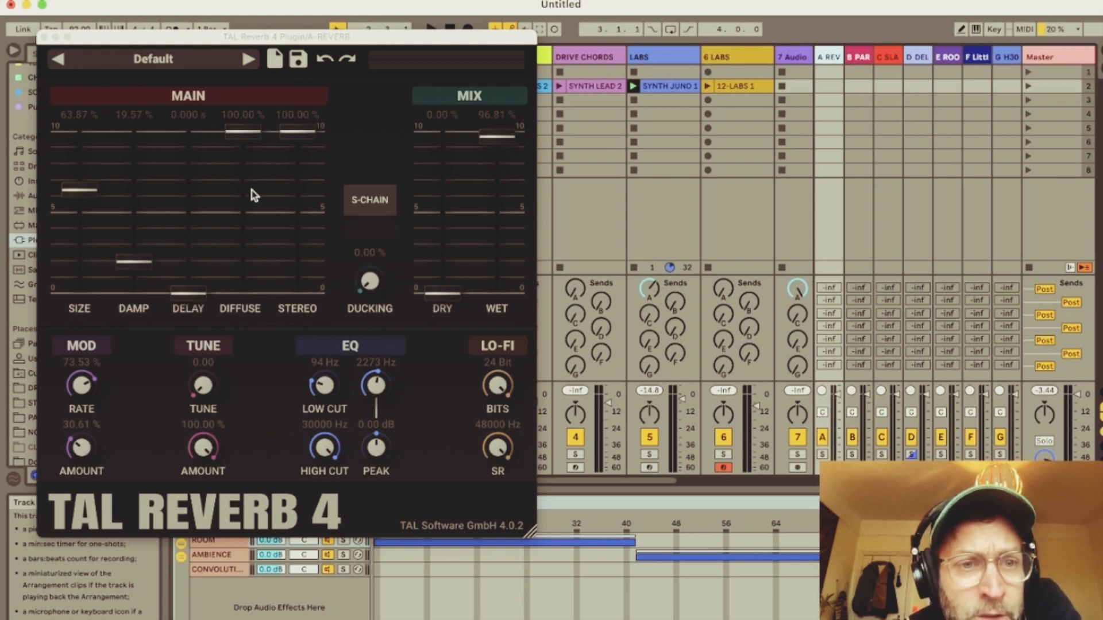
pyautogui.moveTo(239, 140); pyautogui.dragTo(247, 201)
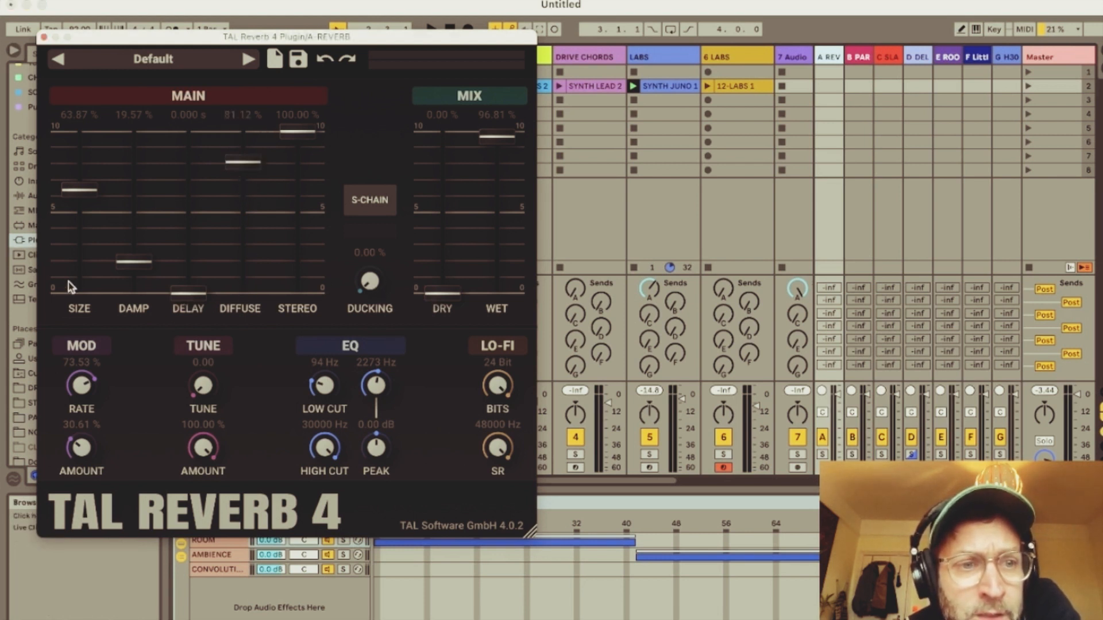
pyautogui.moveTo(135, 263); pyautogui.dragTo(135, 256)
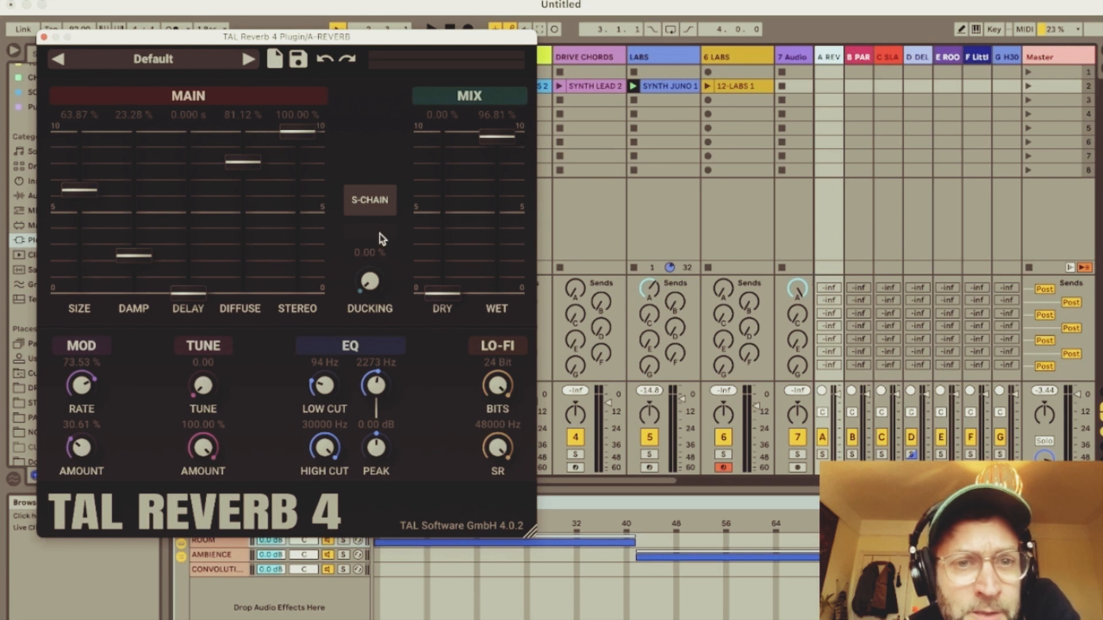
# Step: Listen to the reverb with return track A soloed, unsolo it, and close the reverb window
pyautogui.press('space')
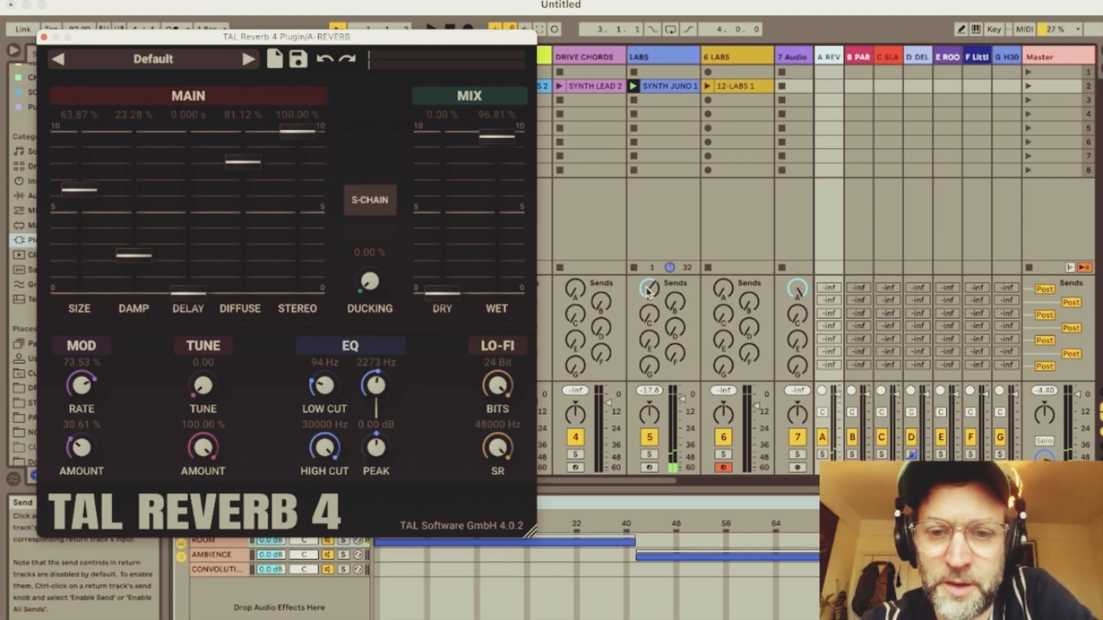
pyautogui.click(818, 415)
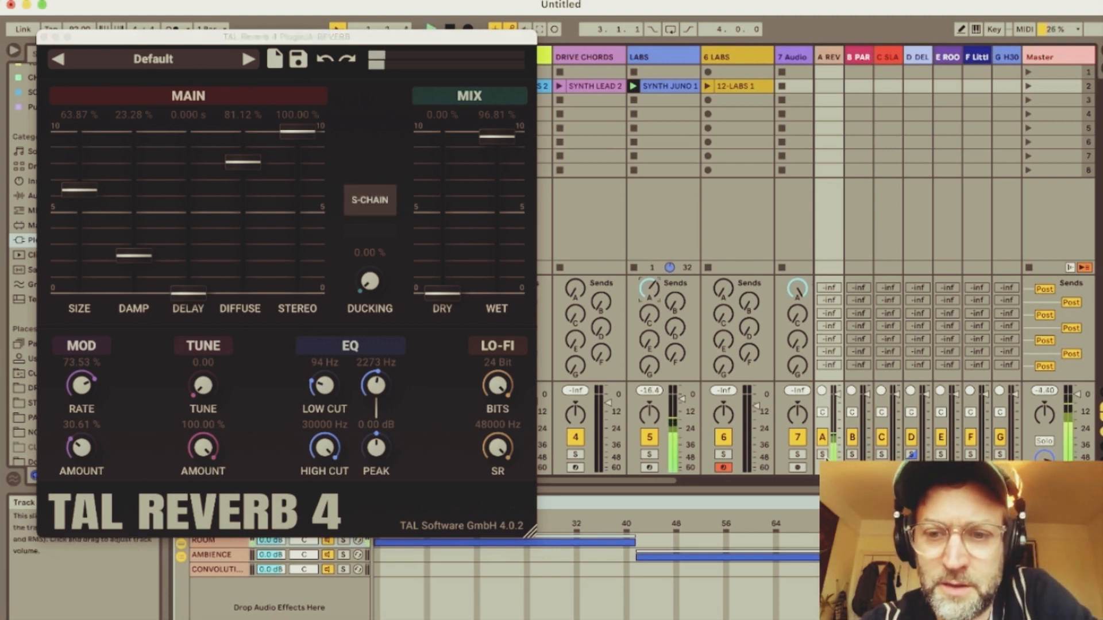
pyautogui.click(819, 456)
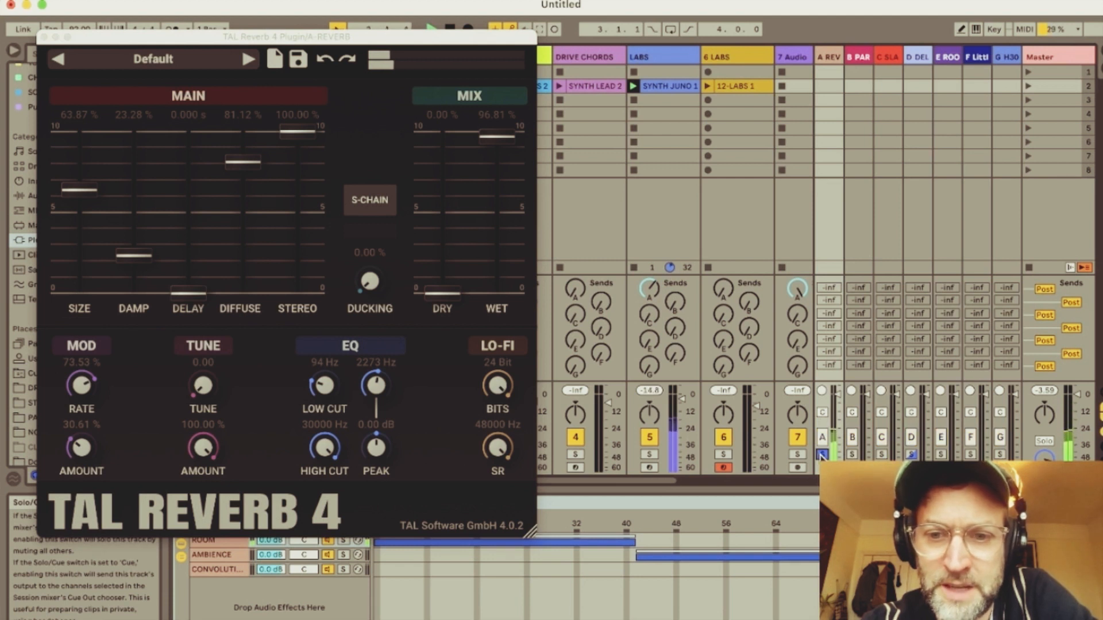
pyautogui.click(821, 454)
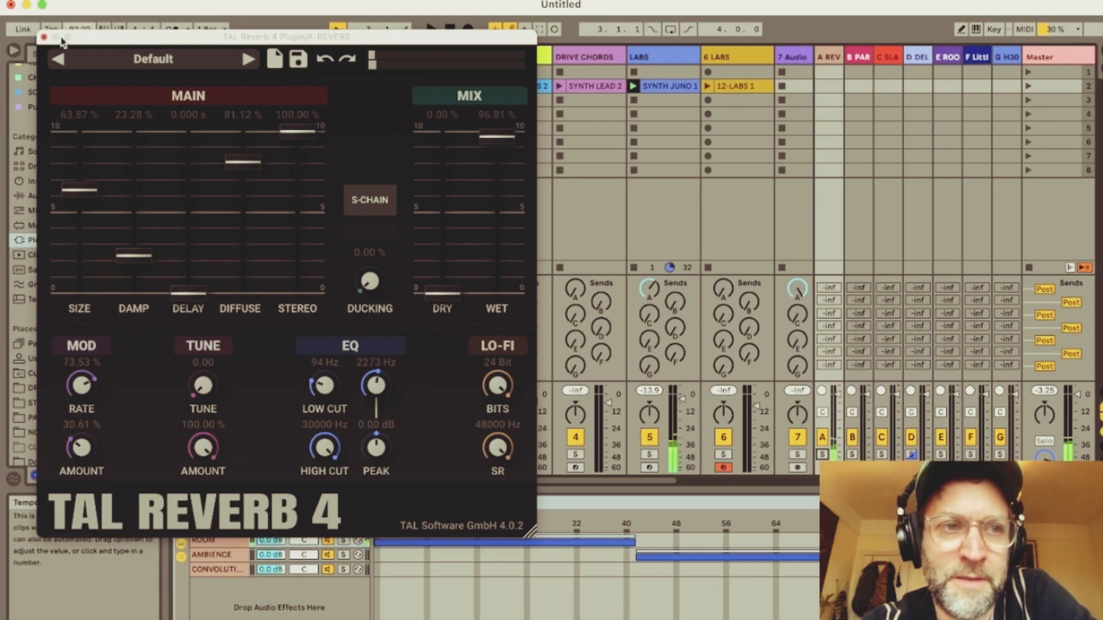
pyautogui.click(44, 38)
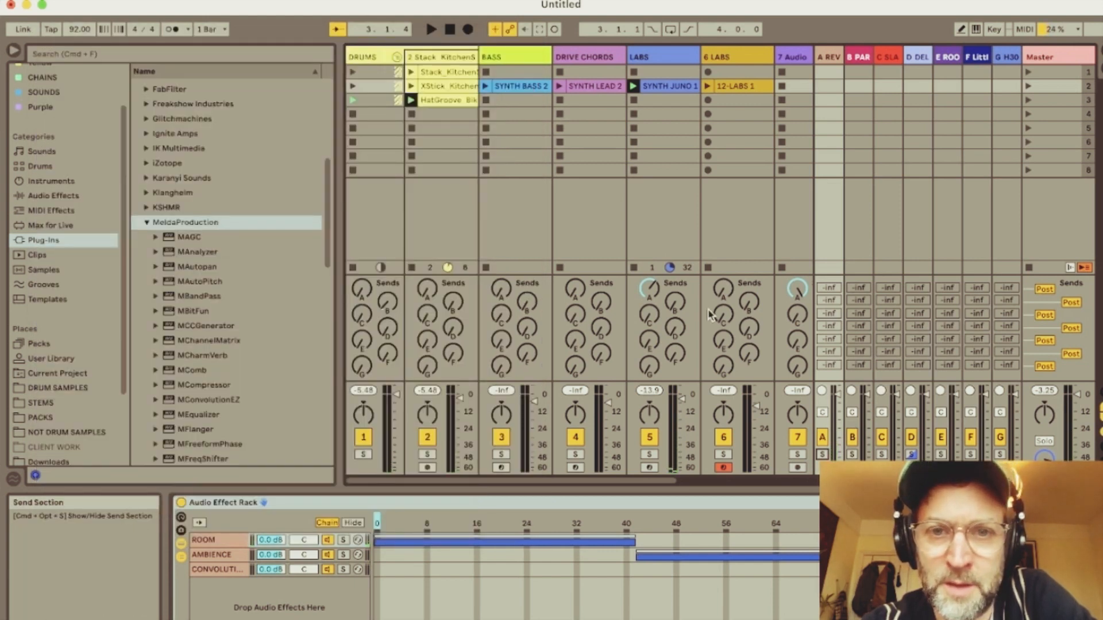
# Step: Launch the SYNTH LEAD 2 and SYNTH BASS 2 clips, stop and relaunch the bass clip to compare, and halt playback
pyautogui.click(559, 86)
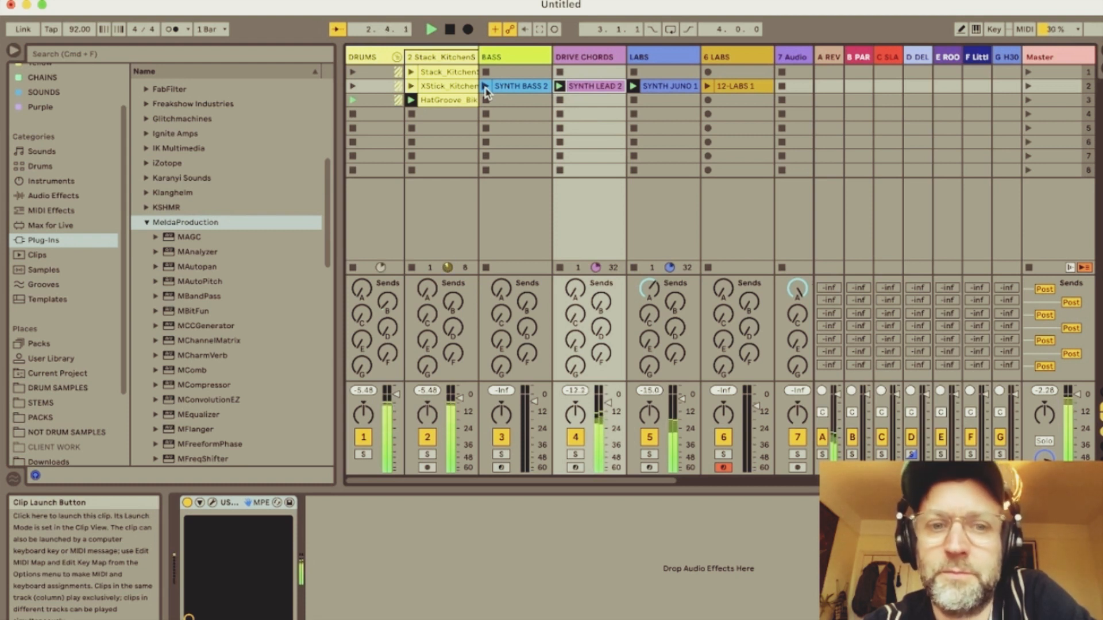
pyautogui.click(485, 87)
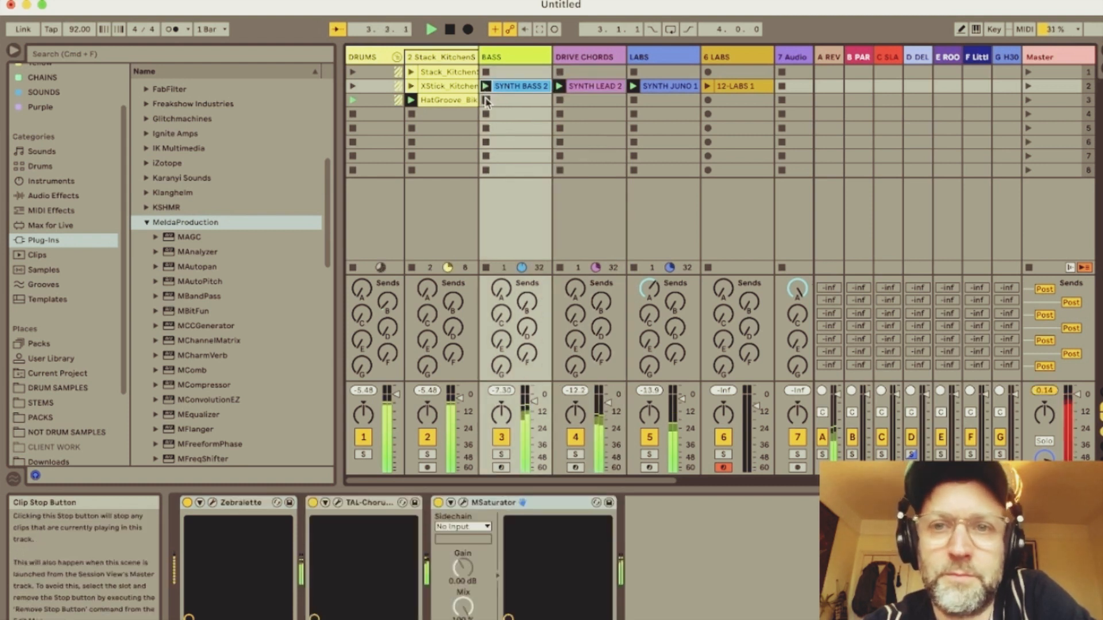
pyautogui.click(486, 101)
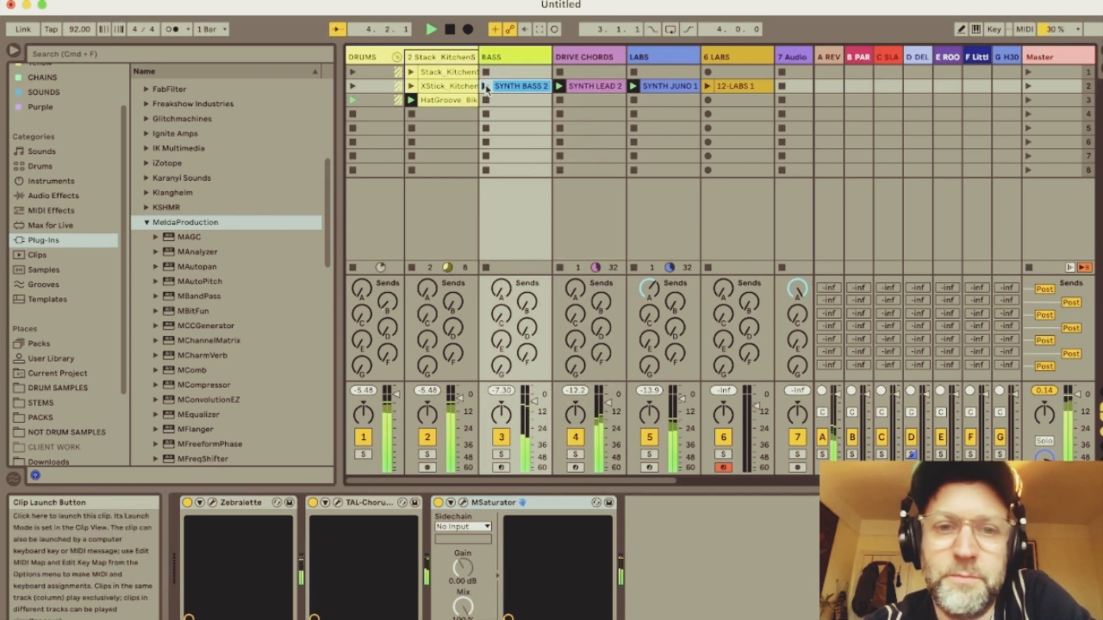
pyautogui.click(485, 88)
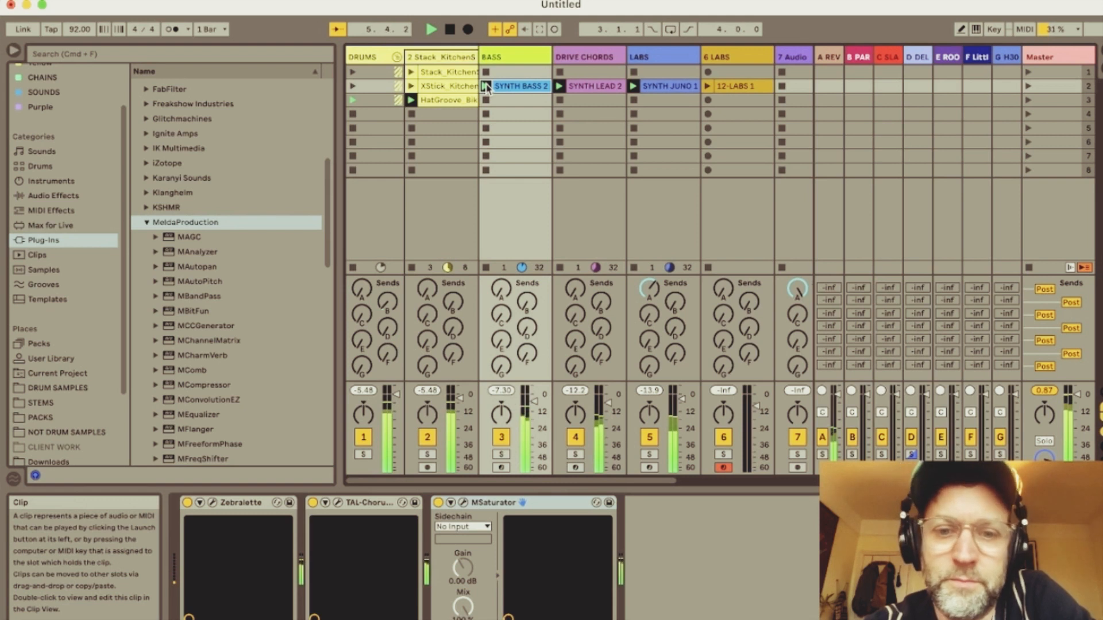
pyautogui.press('space')
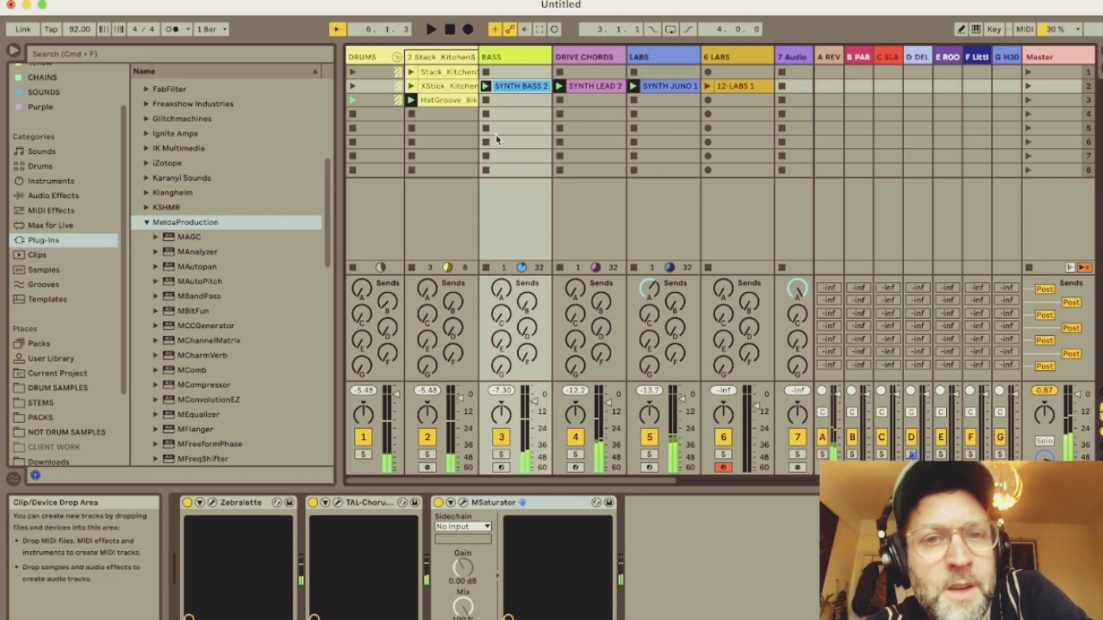
# Step: Solo the BASS track
pyautogui.press('Down')
pyautogui.click(501, 454)
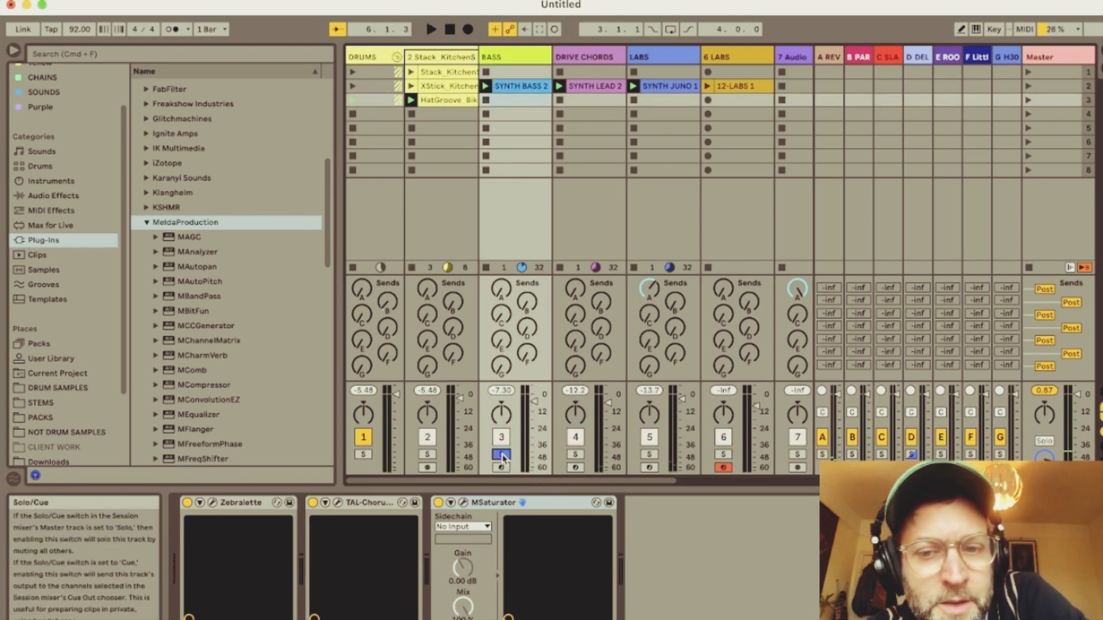
# Step: Disarm the 6 LABS track and play the soloed BASS track briefly
pyautogui.click(723, 468)
pyautogui.press('space')
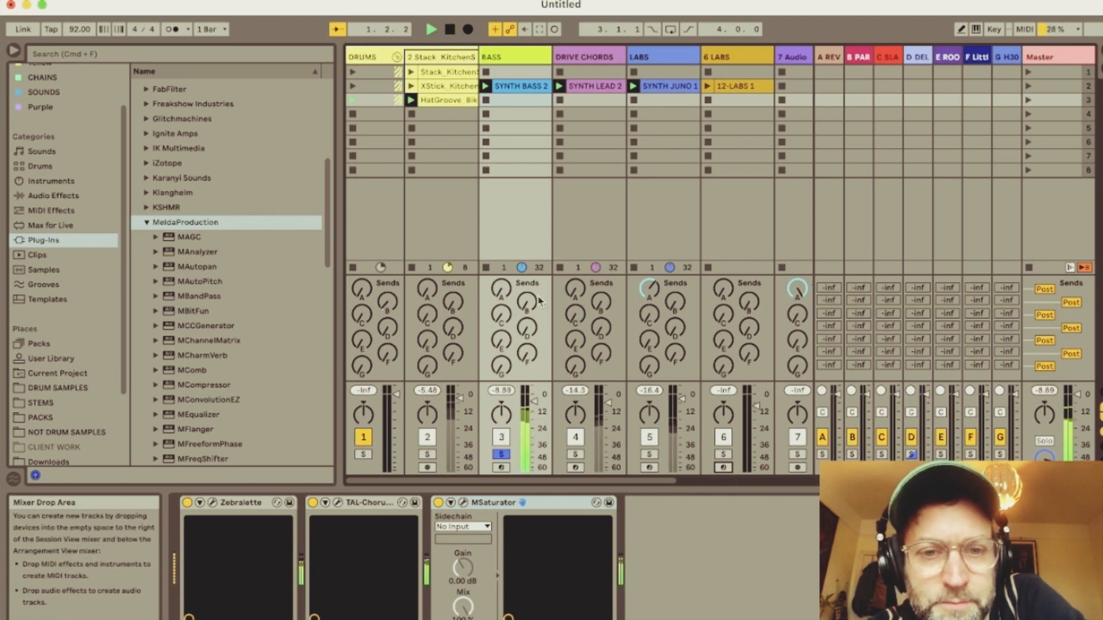
pyautogui.press('space')
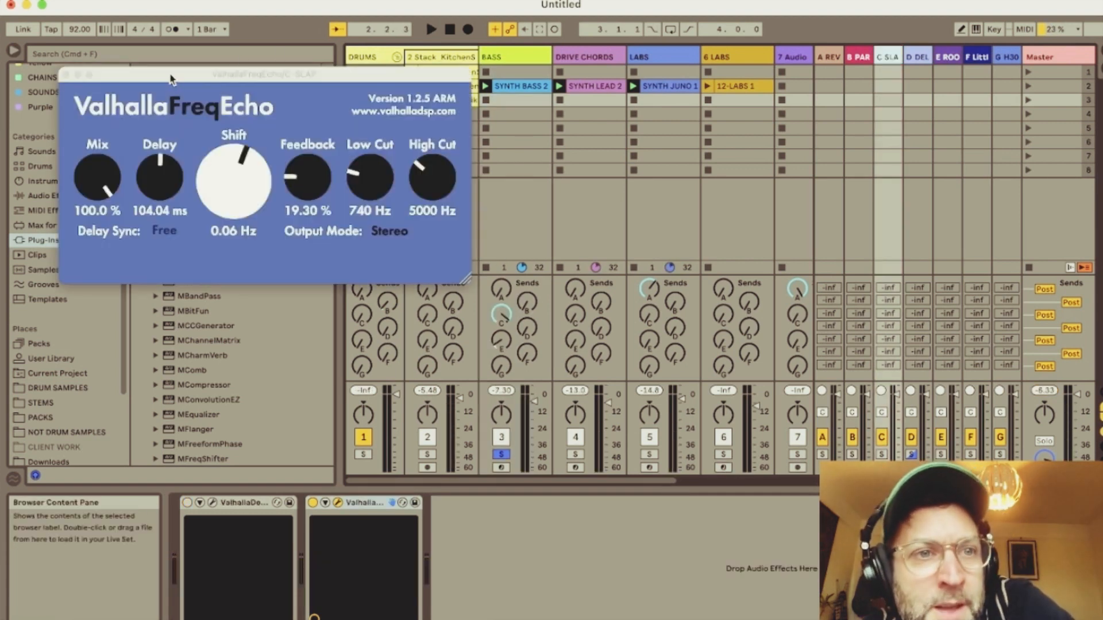
# Step: Reposition the ValhallaFreqEcho window of return track C and listen to the soloed BASS track through it
pyautogui.moveTo(171, 79); pyautogui.dragTo(232, 88)
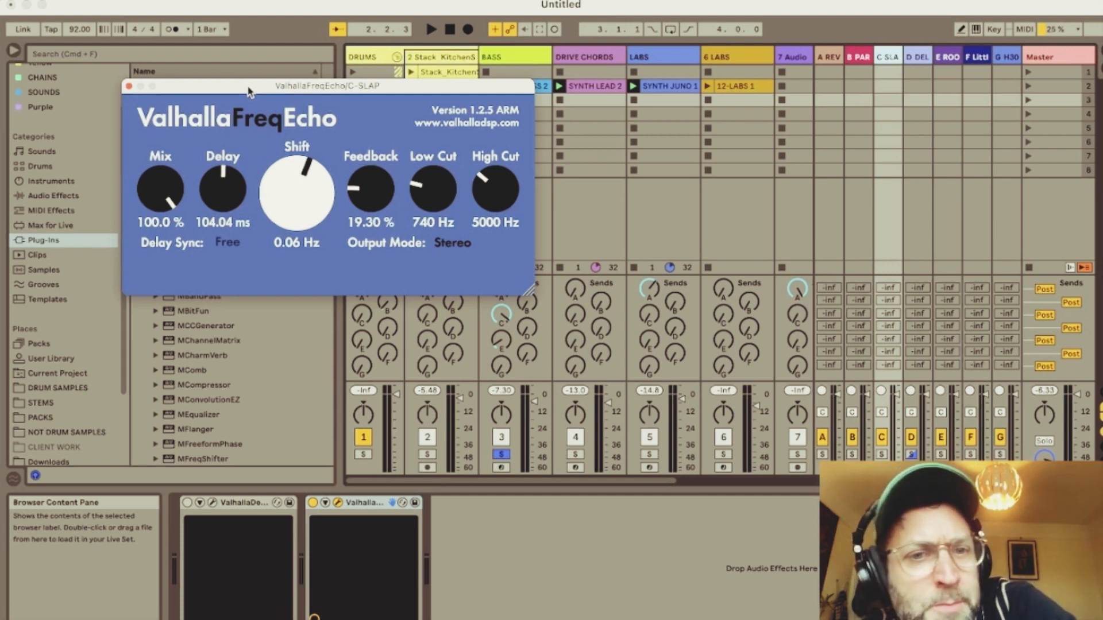
pyautogui.press('space')
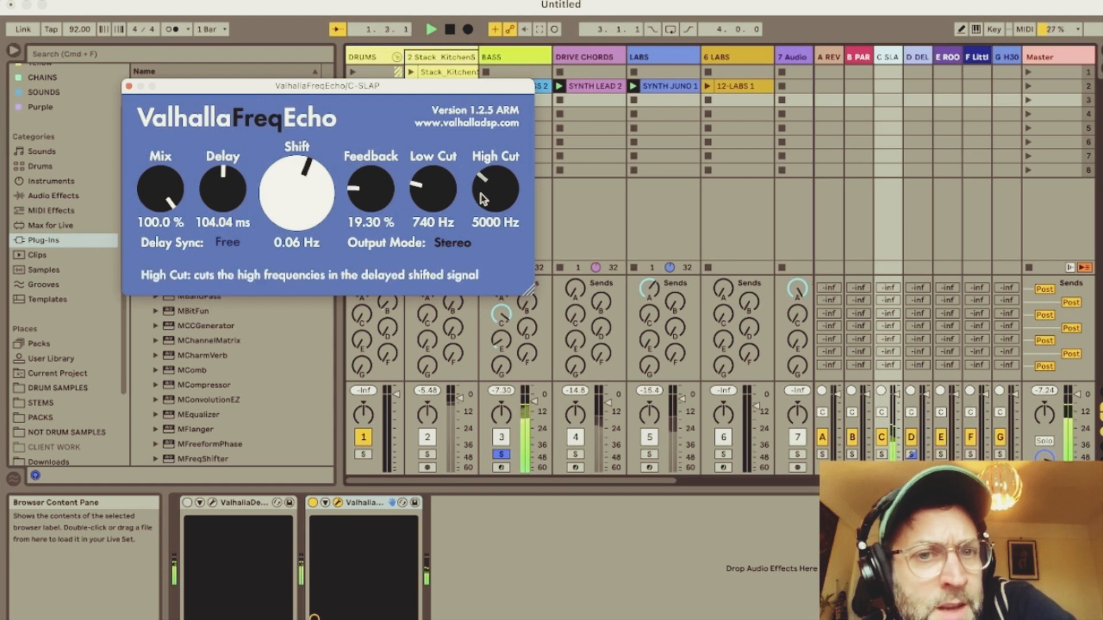
pyautogui.press('space')
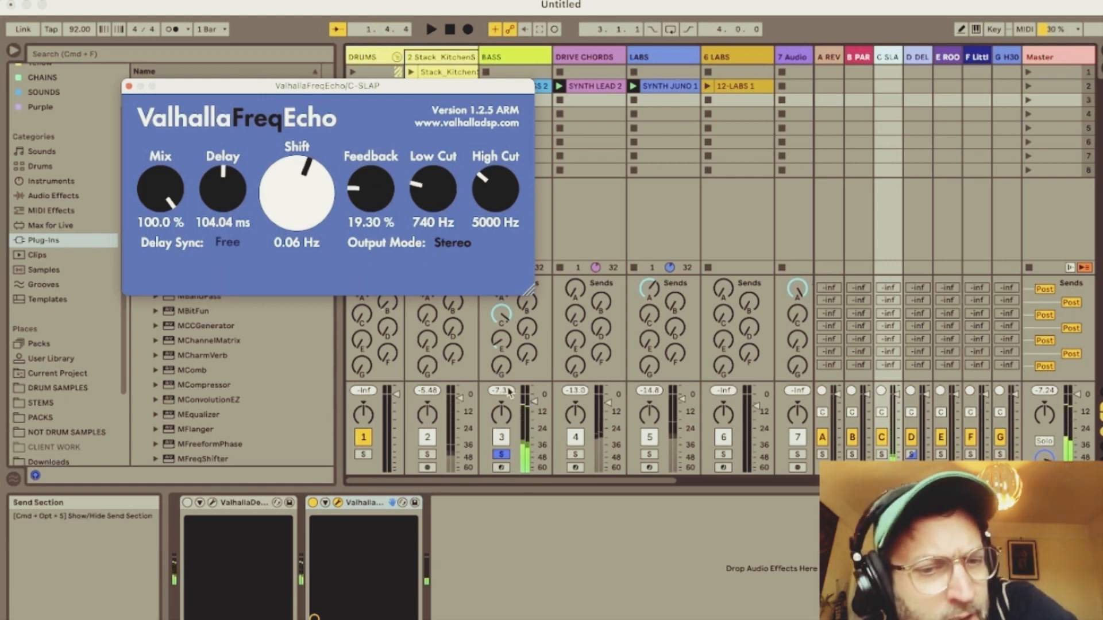
pyautogui.press('space')
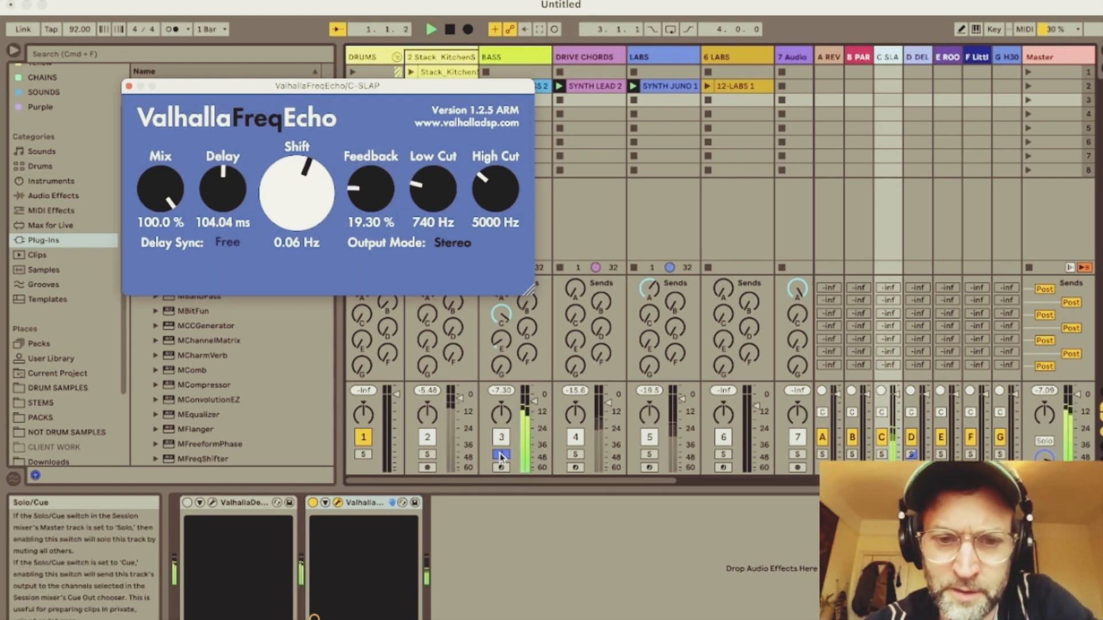
# Step: Raise the BASS track's send C again while it plays, unsolo the track and close the ValhallaFreqEcho window
pyautogui.click(501, 455)
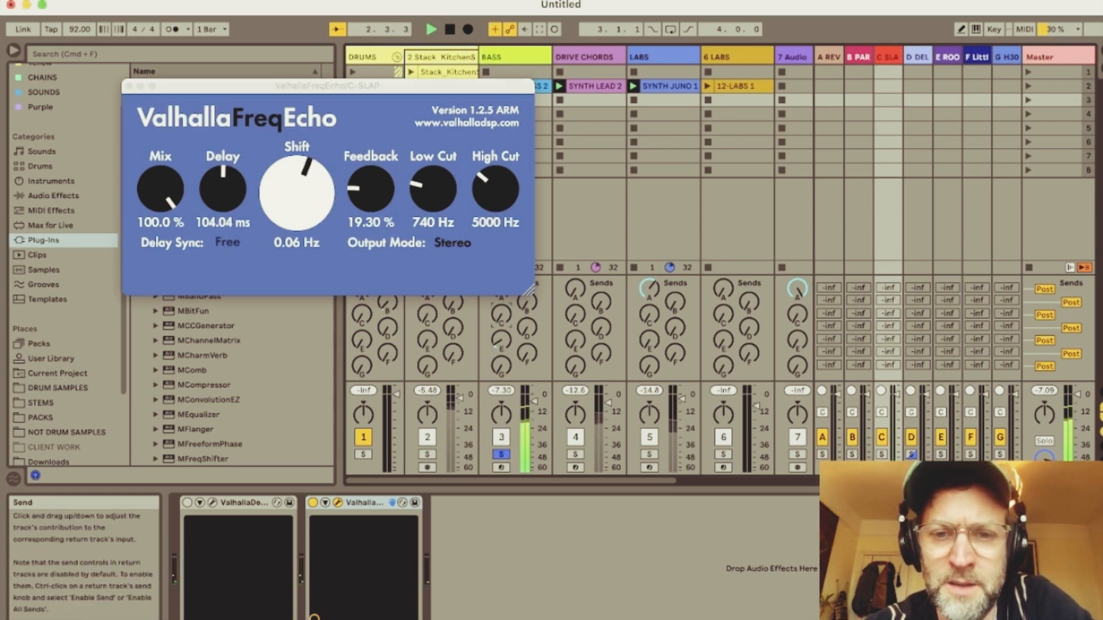
pyautogui.moveTo(500, 315); pyautogui.dragTo(500, 304)
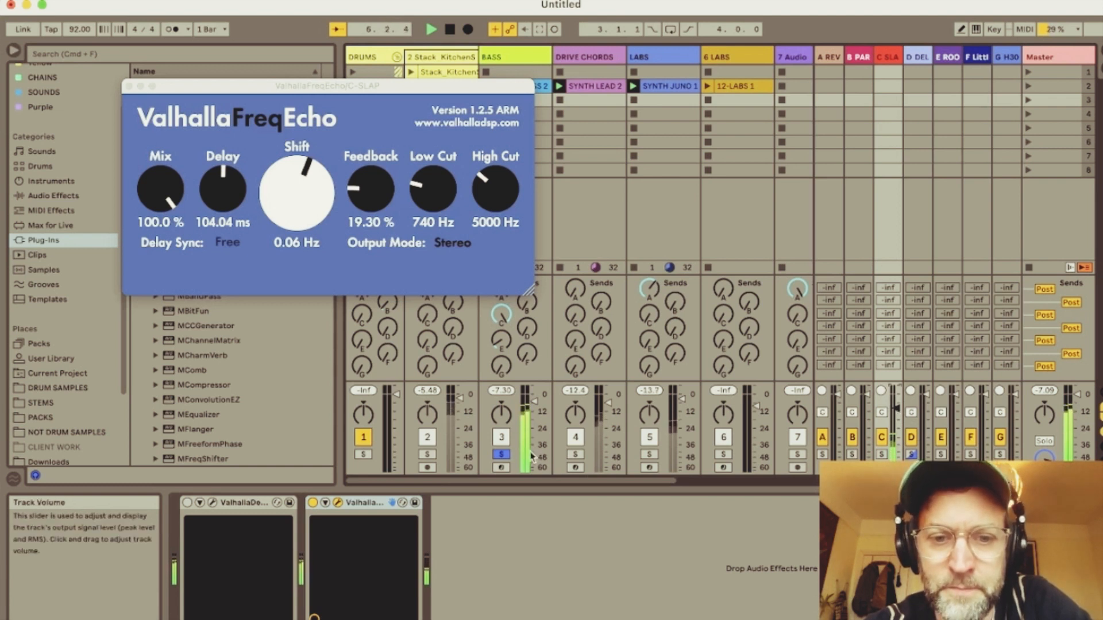
pyautogui.click(500, 454)
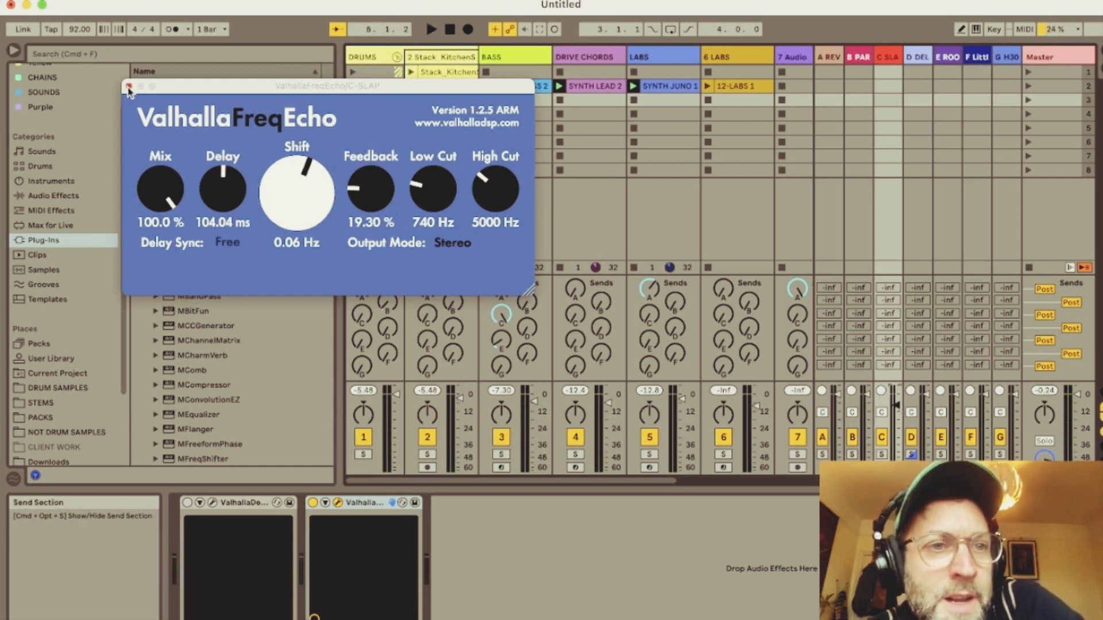
pyautogui.click(129, 87)
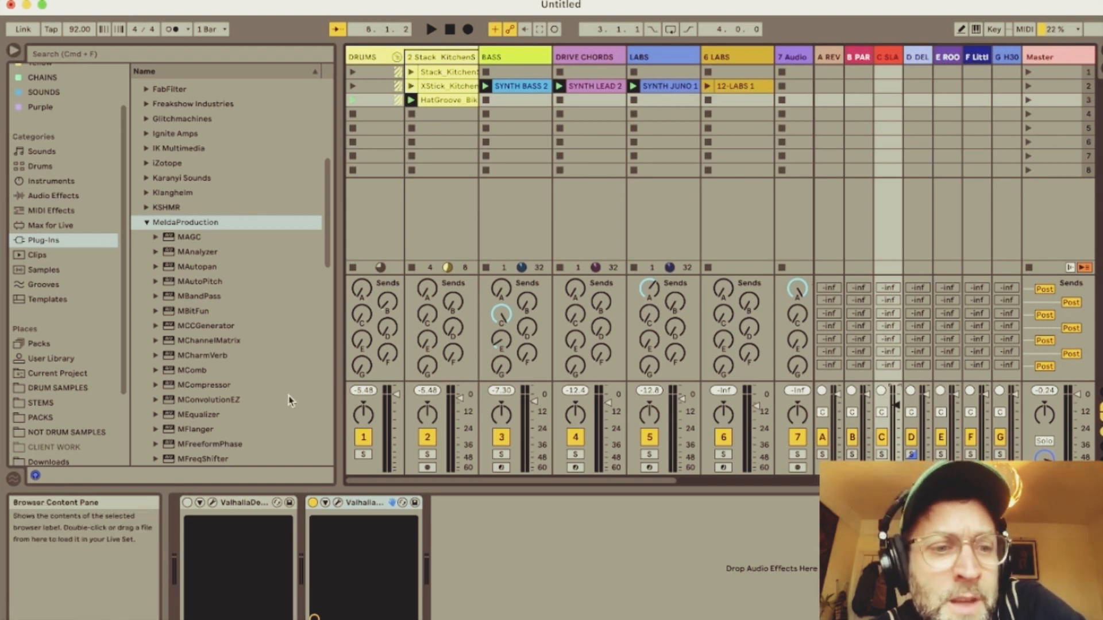
# Step: Browse the Valhalla DSP, LLC plug-ins and highlight ValhallaPlate and ValhallaFreqEcho
pyautogui.scroll(-15, 274, 367)
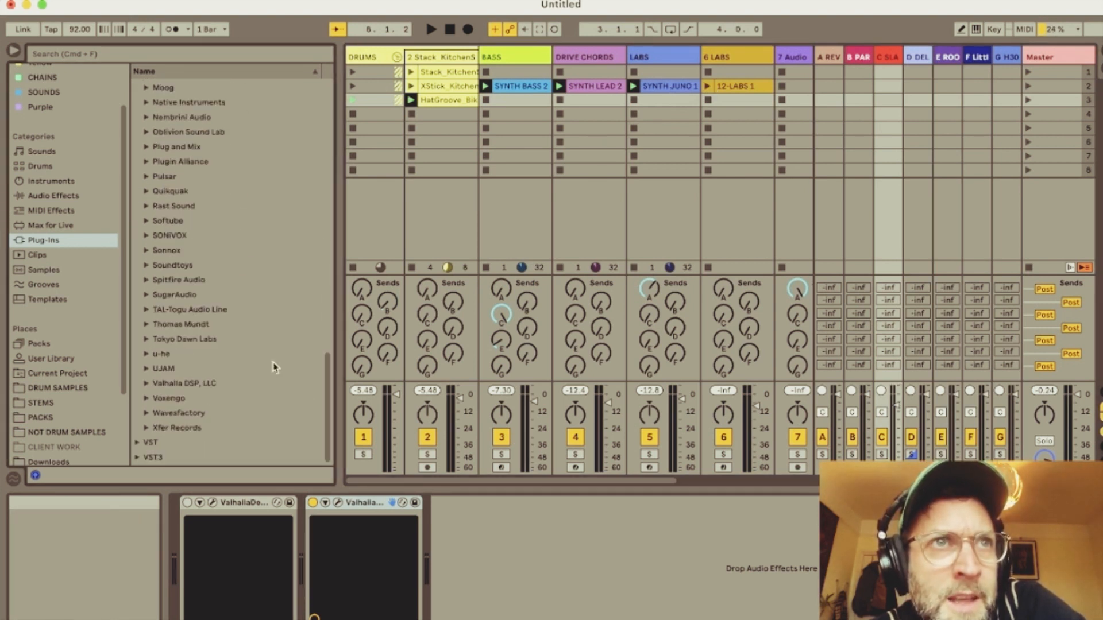
pyautogui.click(145, 385)
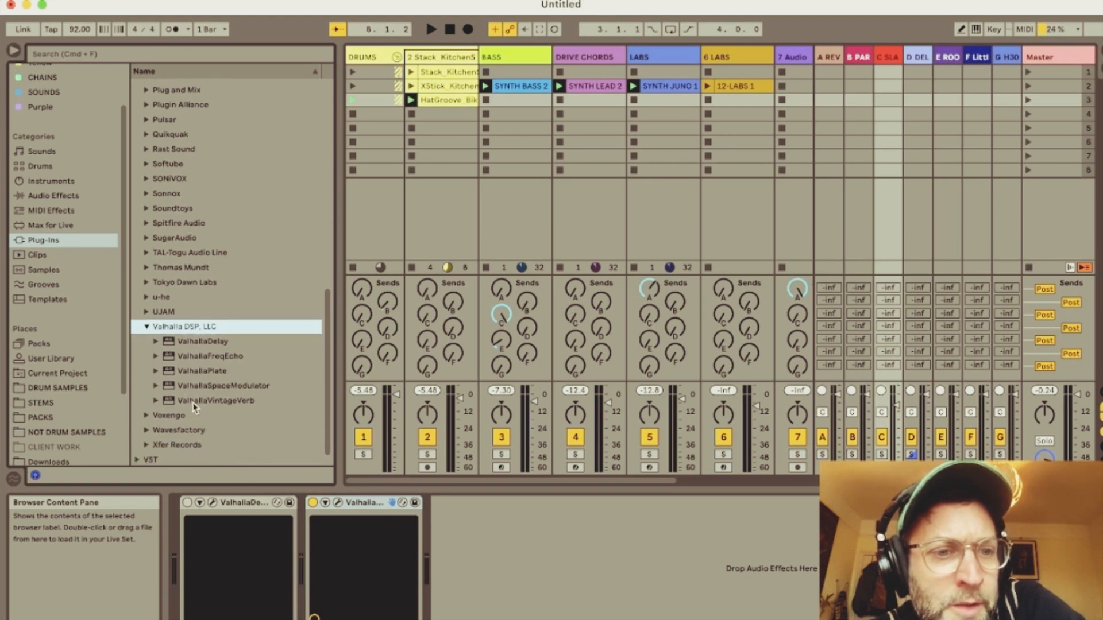
pyautogui.click(194, 387)
pyautogui.click(193, 372)
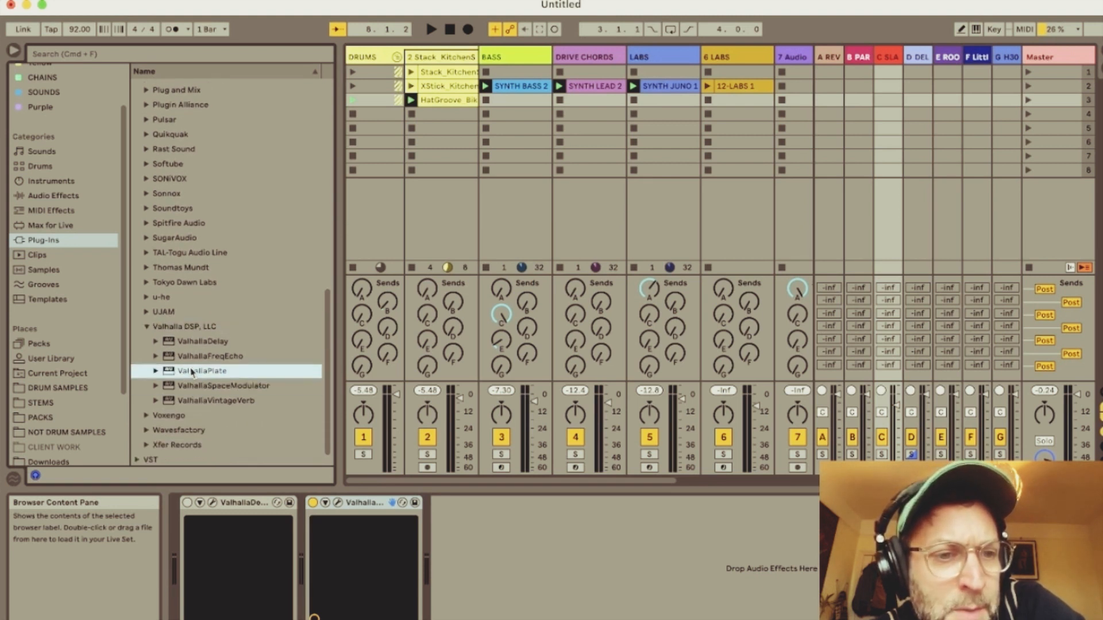
pyautogui.click(202, 358)
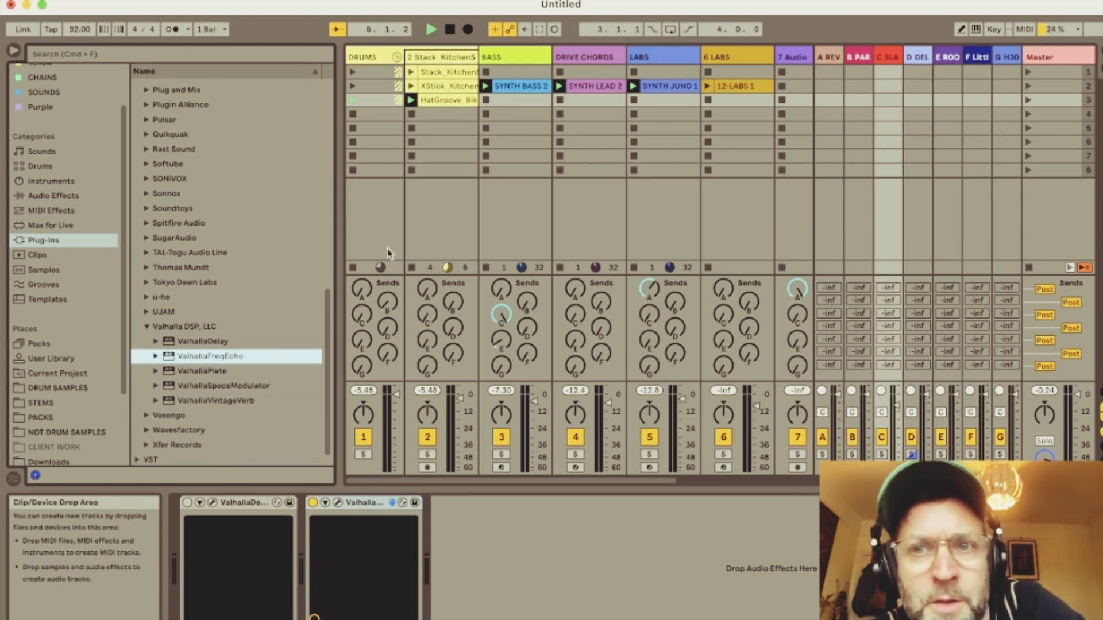
# Step: Play all running clips together, toggle the BASS track's solo for comparison, and halt playback
pyautogui.press('space')
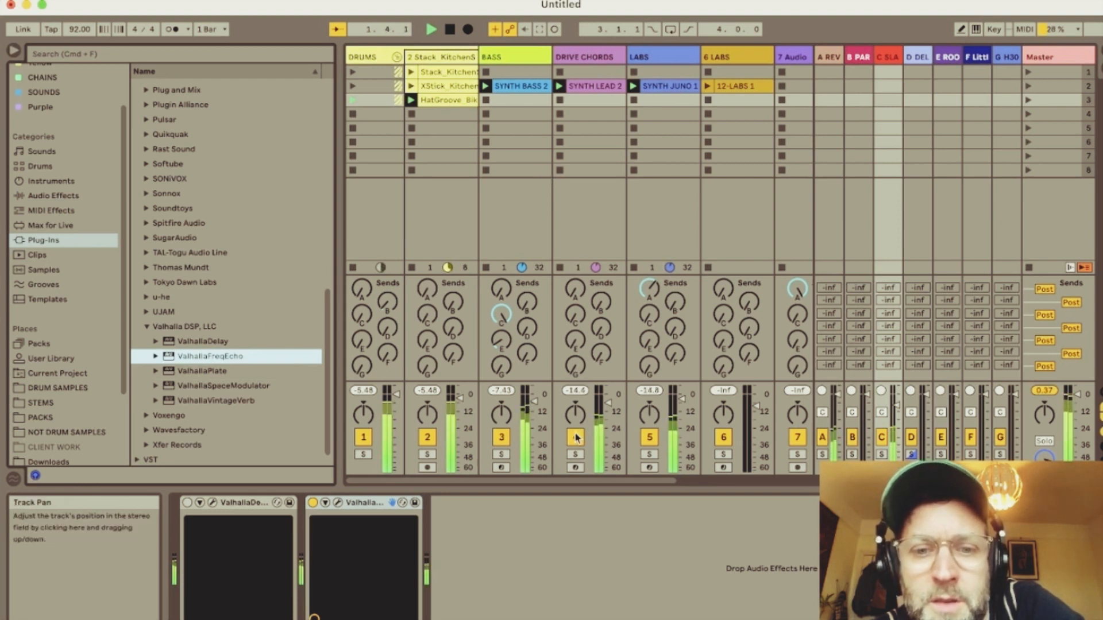
pyautogui.click(502, 455)
pyautogui.click(503, 454)
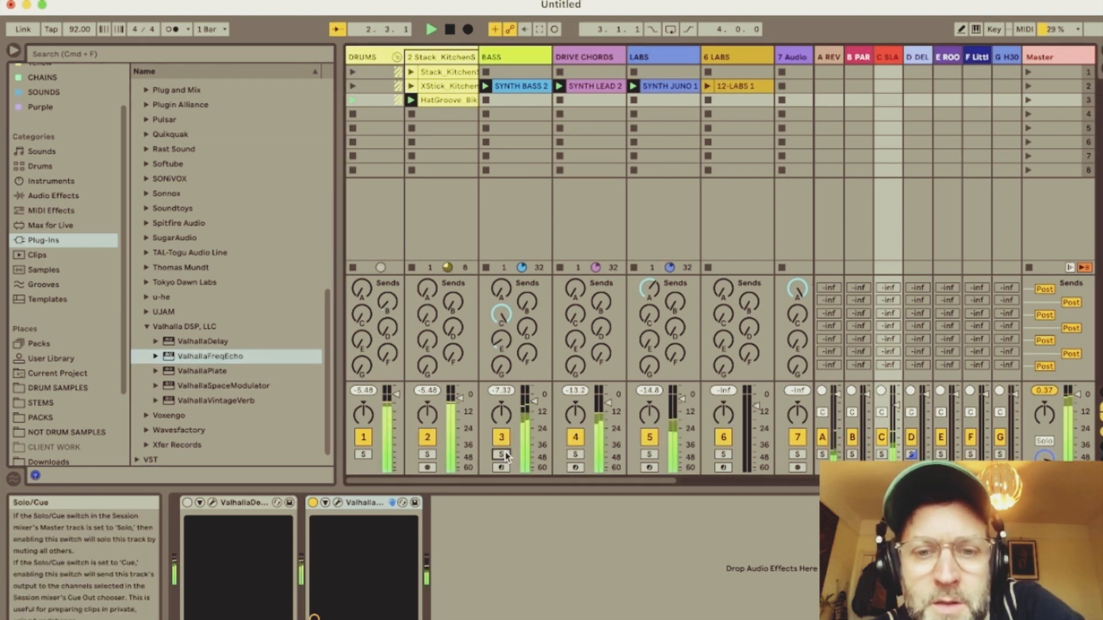
pyautogui.press('space')
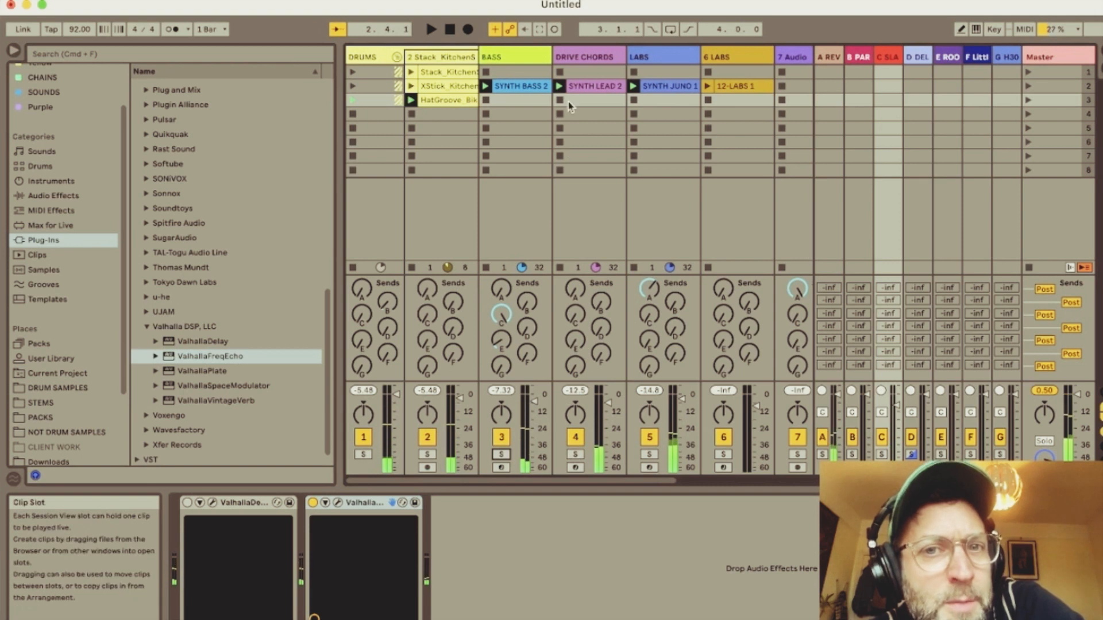
pyautogui.press('space')
pyautogui.press('space')
# Step: Launch the 12-LABS 1 clip on its own and raise the 6 LABS track volume slightly
pyautogui.click(722, 63)
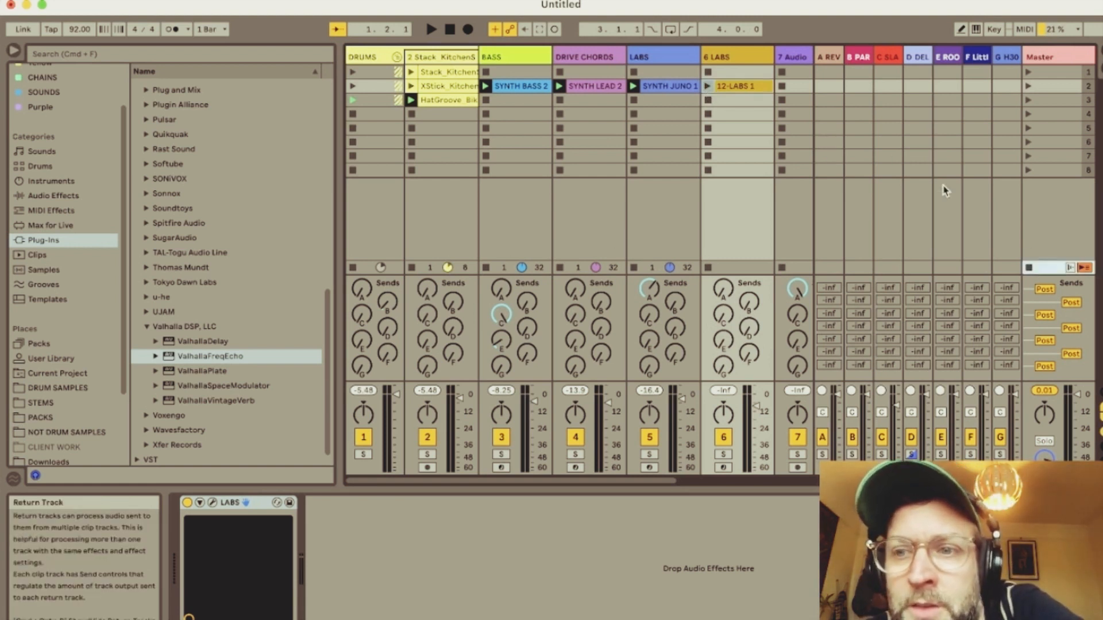
pyautogui.click(708, 87)
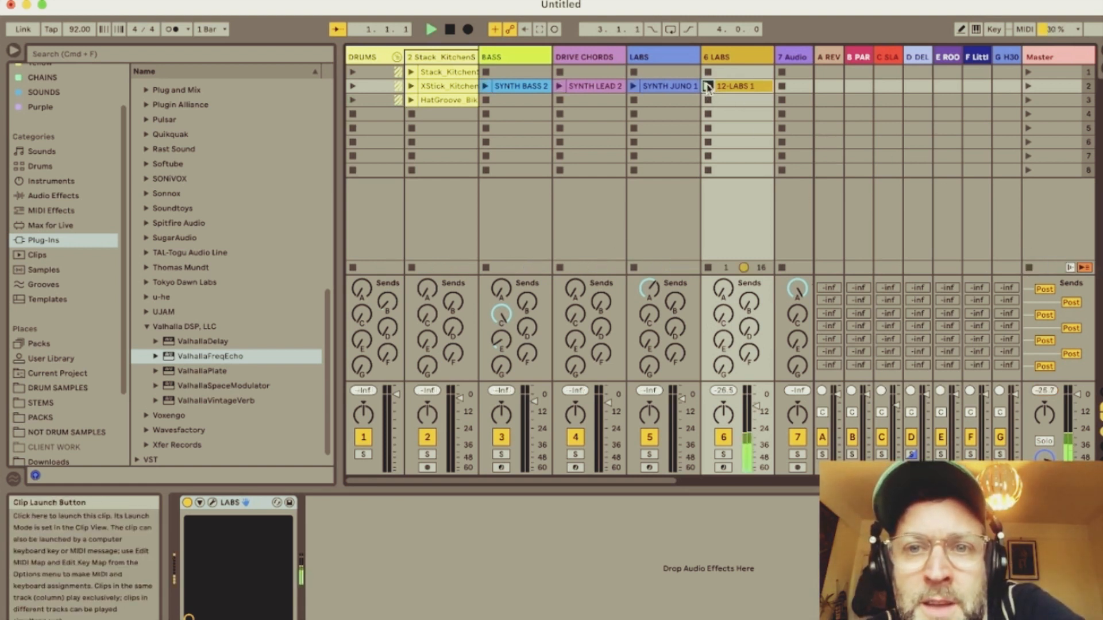
pyautogui.moveTo(756, 407); pyautogui.dragTo(756, 401)
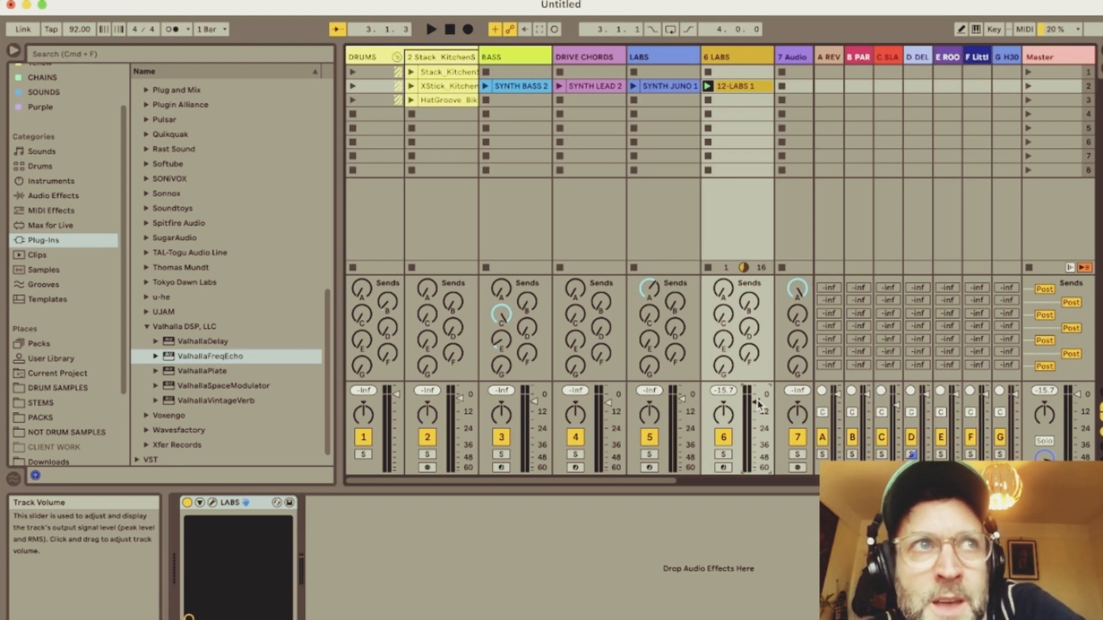
# Step: Restart playback and layer the SYNTH LEAD 2, SYNTH JUNO 1 and SYNTH BASS 2 clips over 12-LABS 1
pyautogui.press('space')
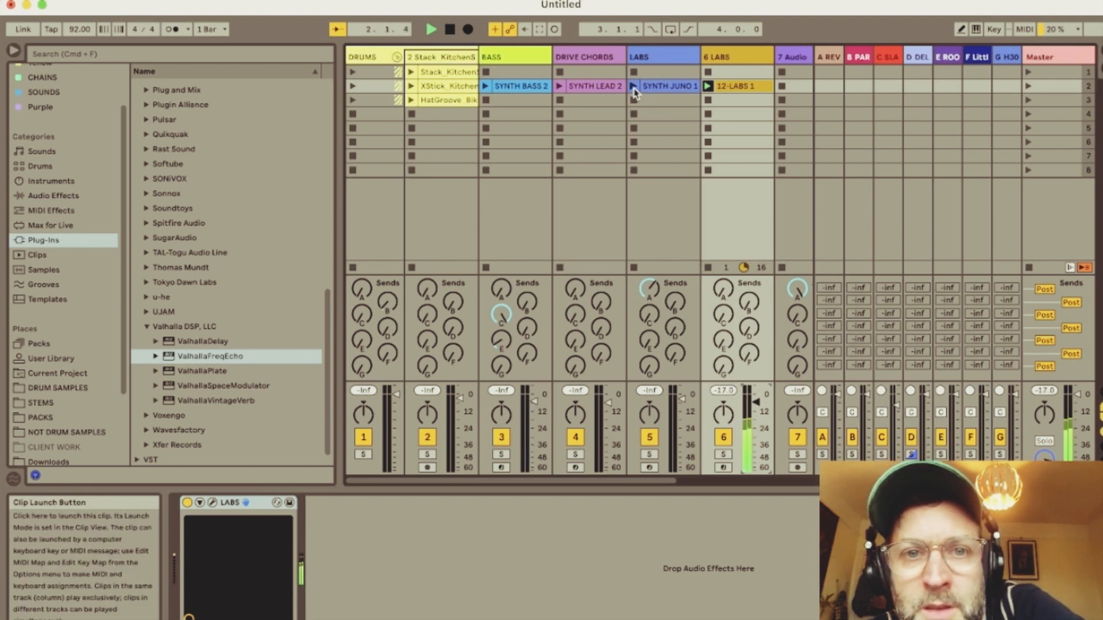
pyautogui.click(559, 86)
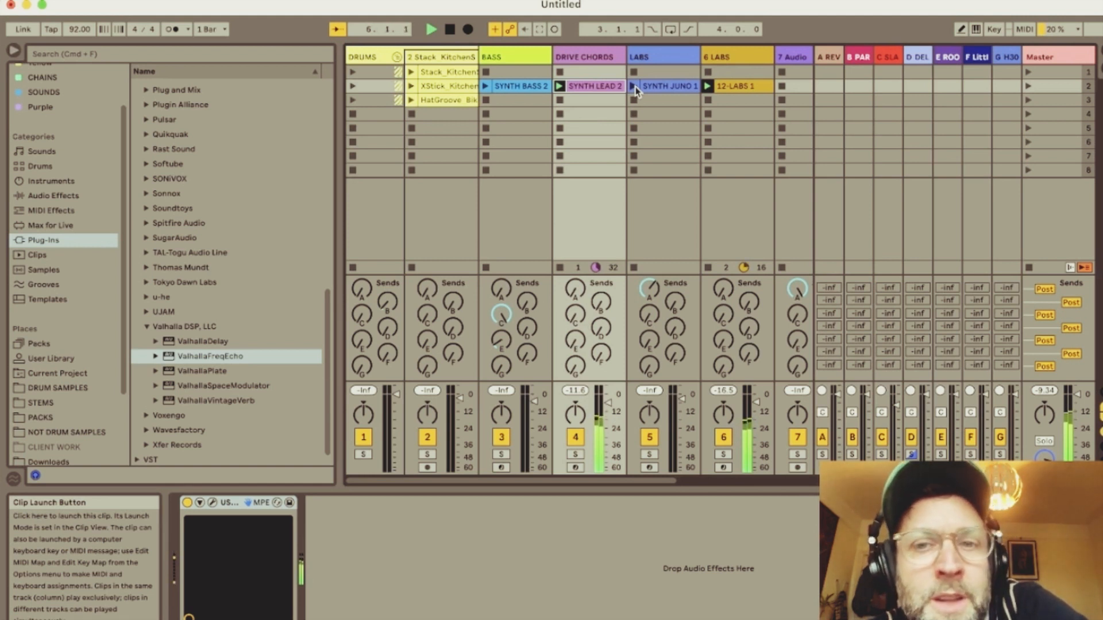
pyautogui.click(635, 87)
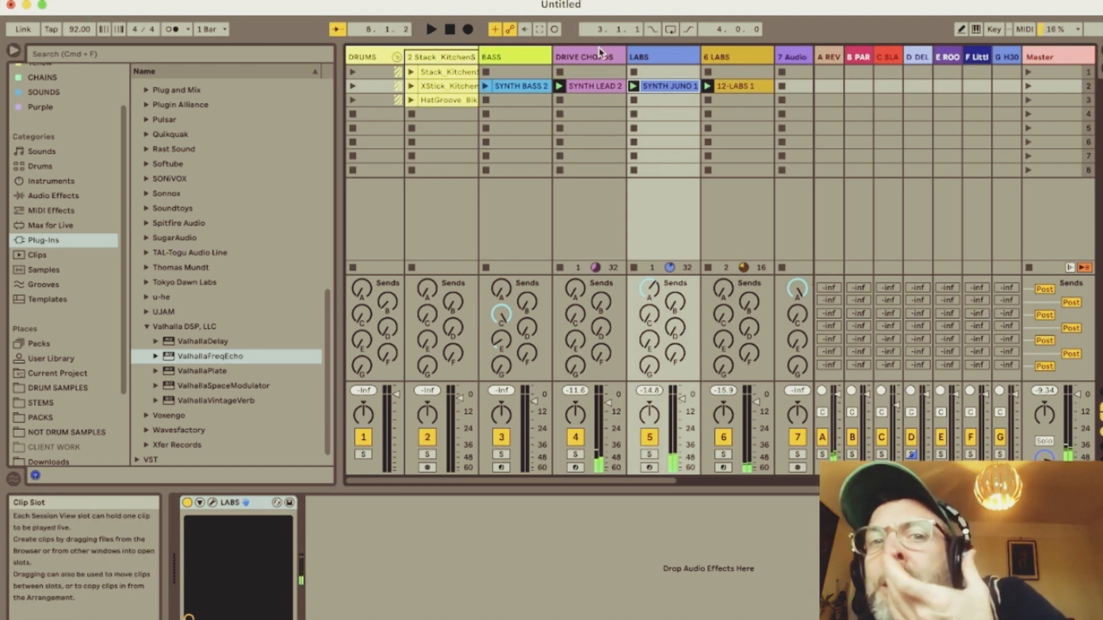
pyautogui.click(721, 58)
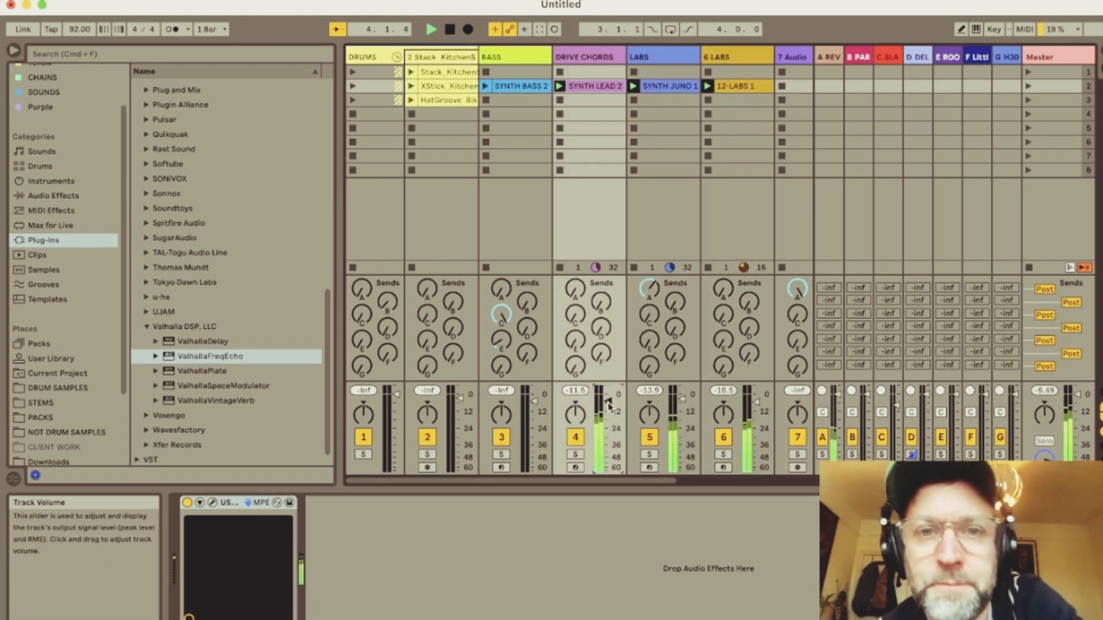
pyautogui.click(486, 88)
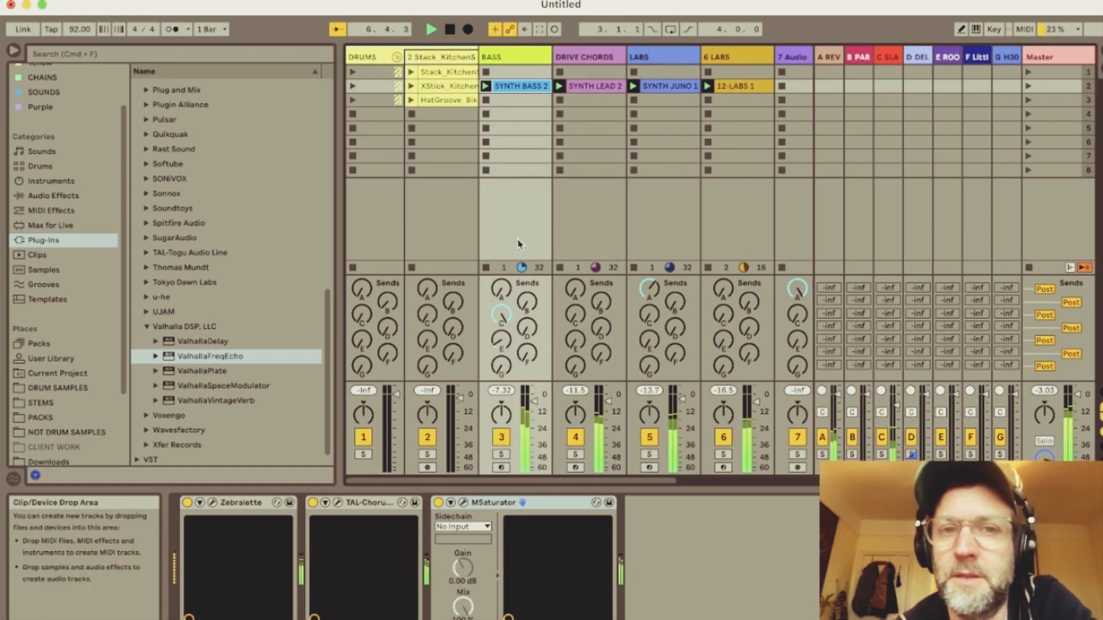
# Step: Launch the HatGroove clip on track 2 and adjust that track's sends C and A during playback
pyautogui.click(411, 101)
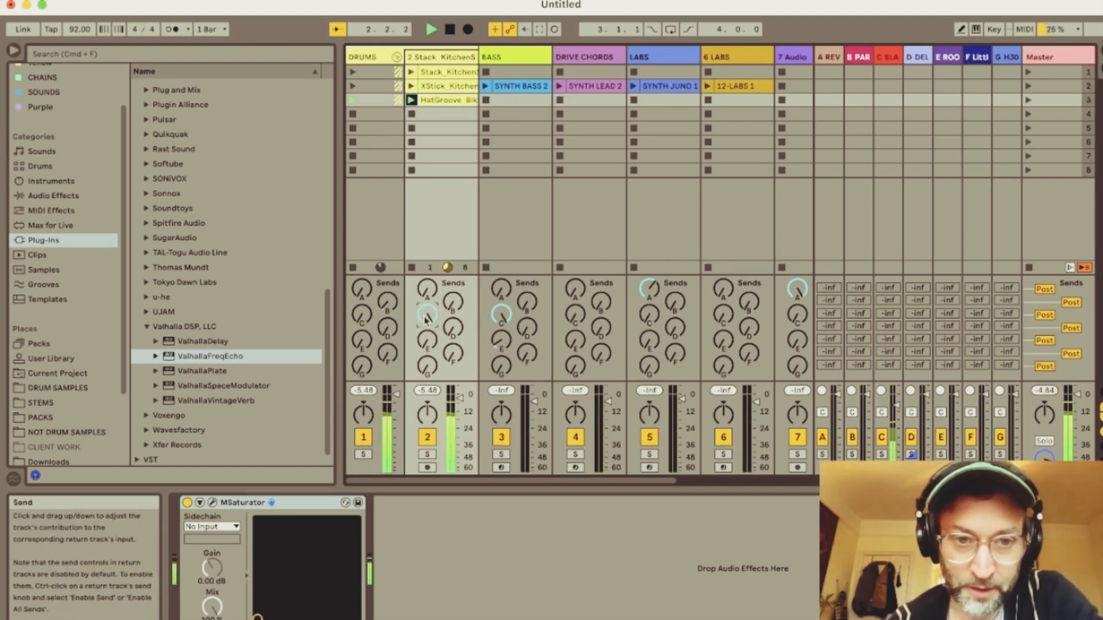
pyautogui.moveTo(424, 316); pyautogui.dragTo(424, 402)
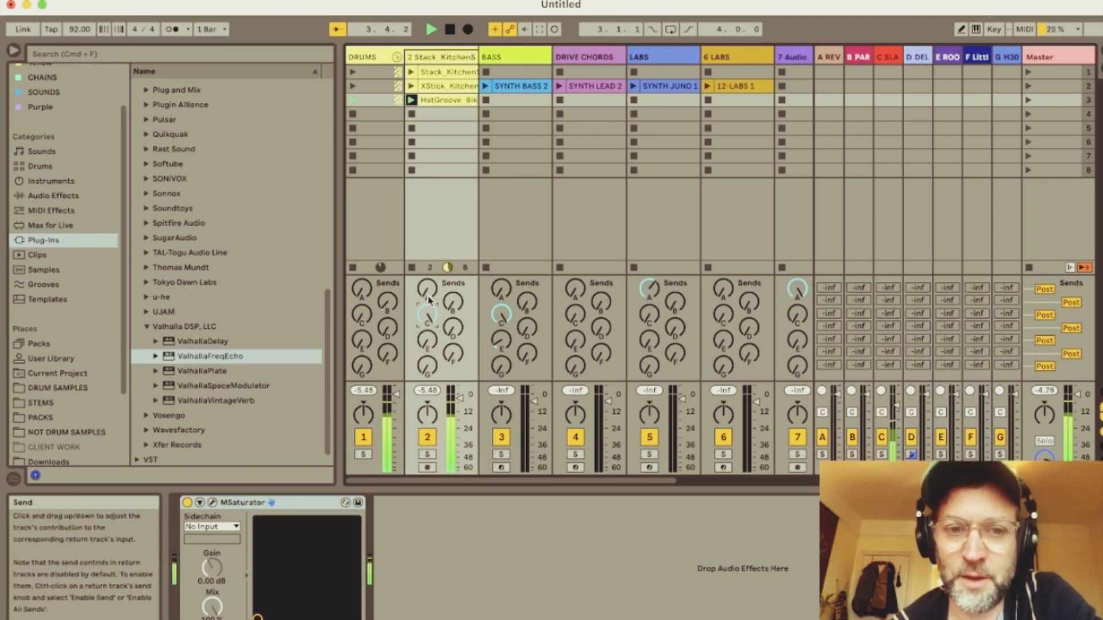
pyautogui.moveTo(428, 292); pyautogui.dragTo(427, 213)
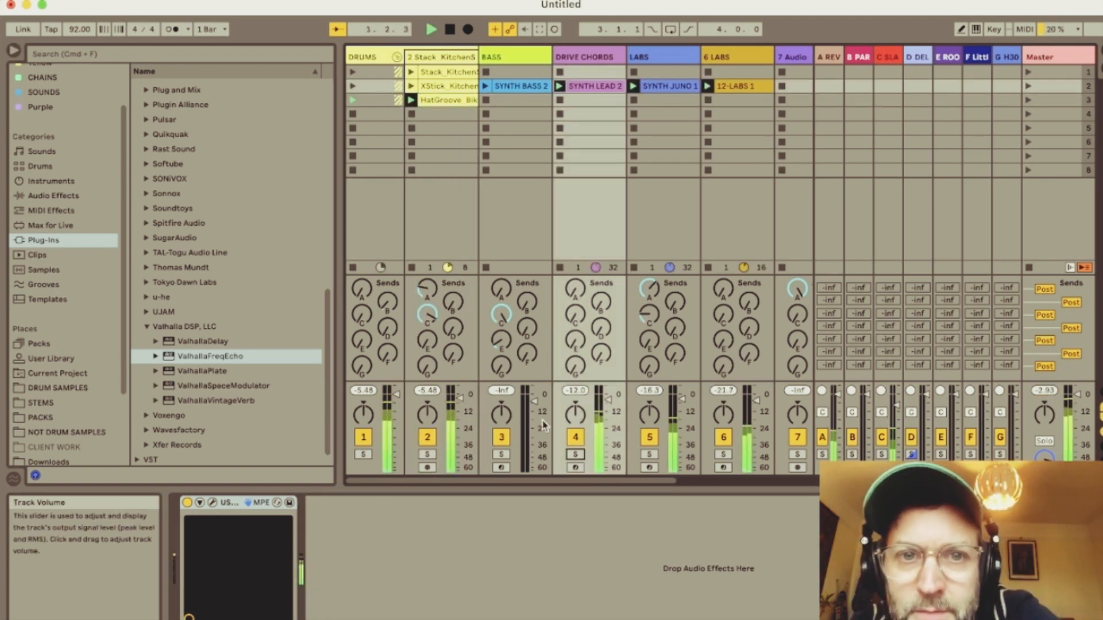
# Step: Add SYNTH BASS 2 to the playing mix and show the device chains of the DRIVE CHORDS, LABS, 6 LABS and BASS tracks
pyautogui.click(484, 87)
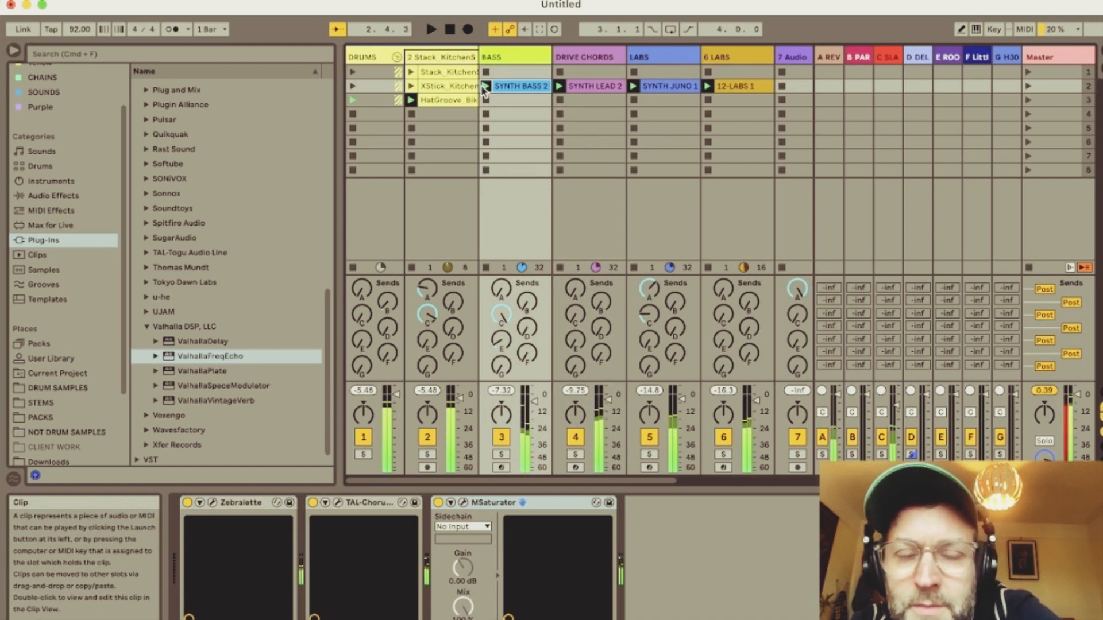
pyautogui.click(576, 57)
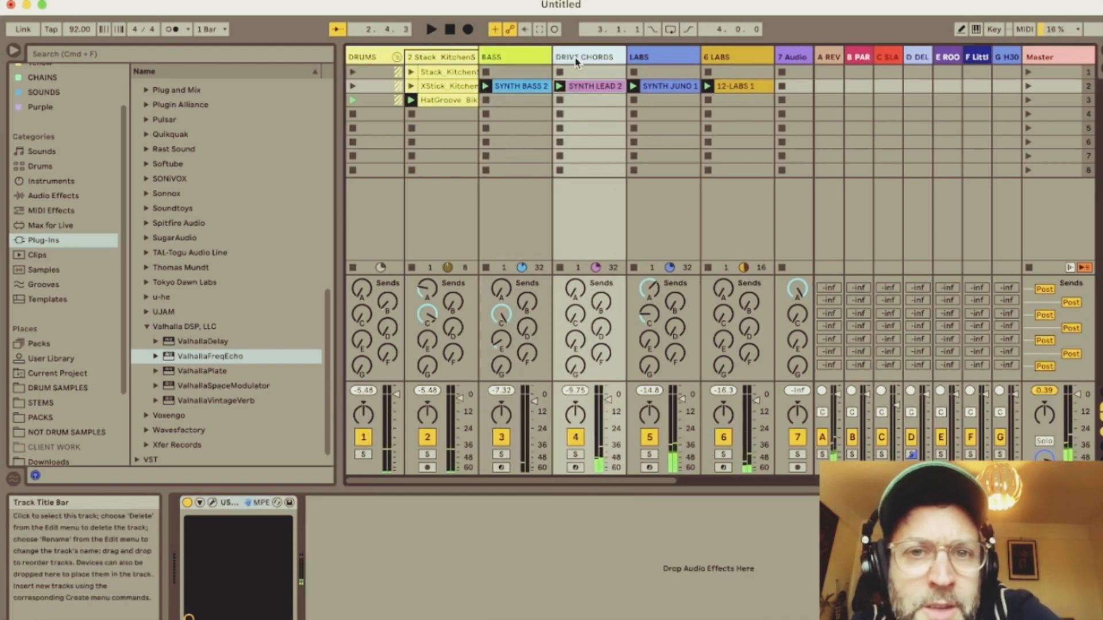
pyautogui.click(654, 60)
pyautogui.click(725, 56)
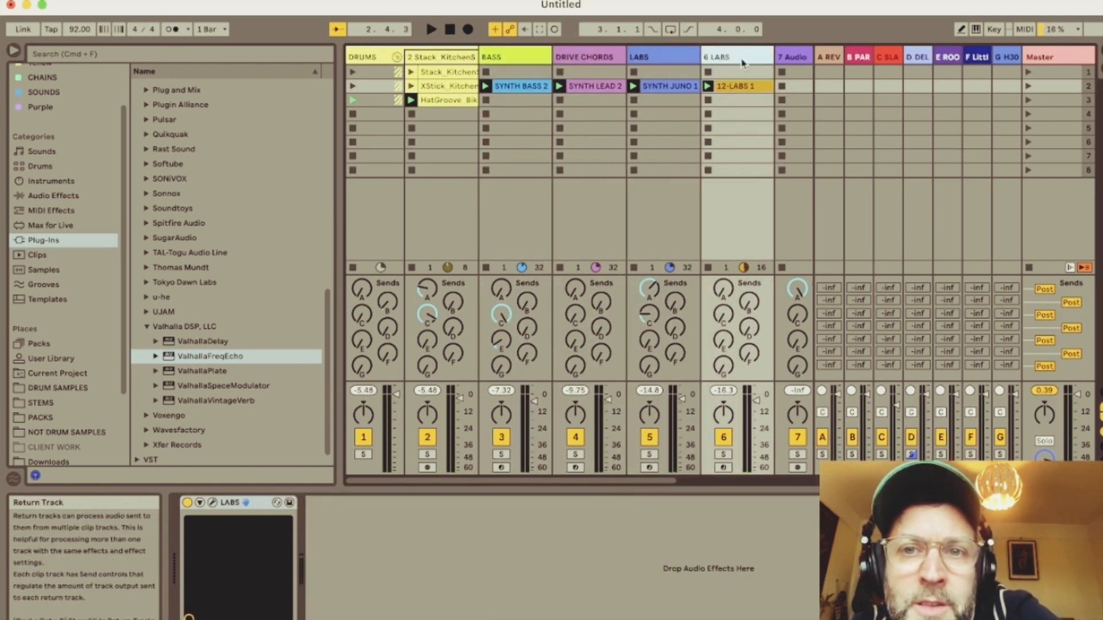
pyautogui.click(517, 58)
pyautogui.click(570, 52)
pyautogui.click(524, 56)
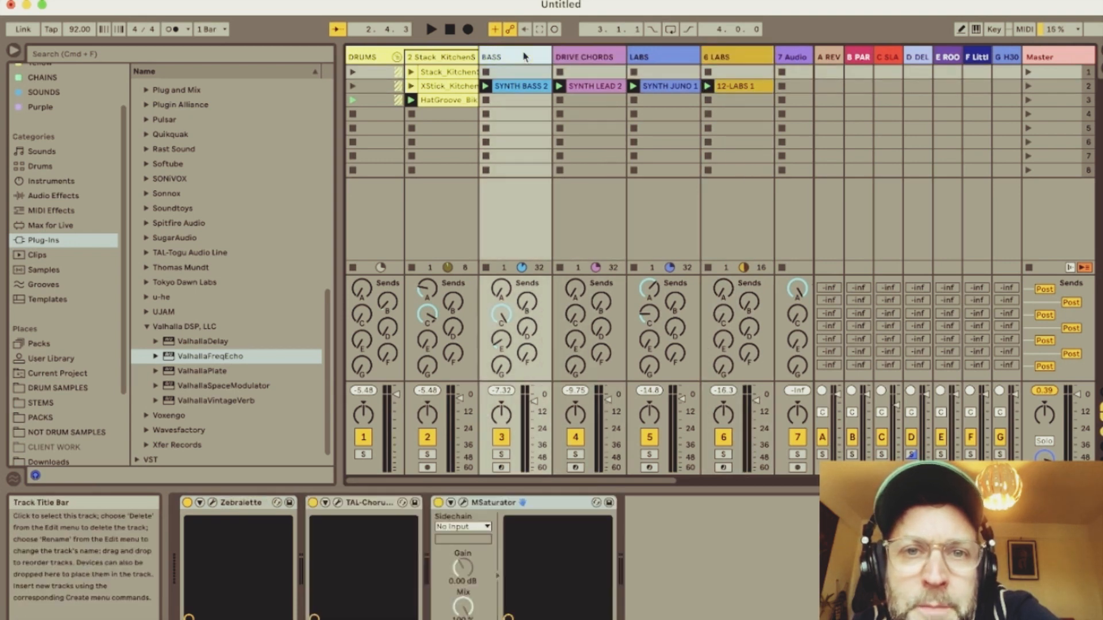